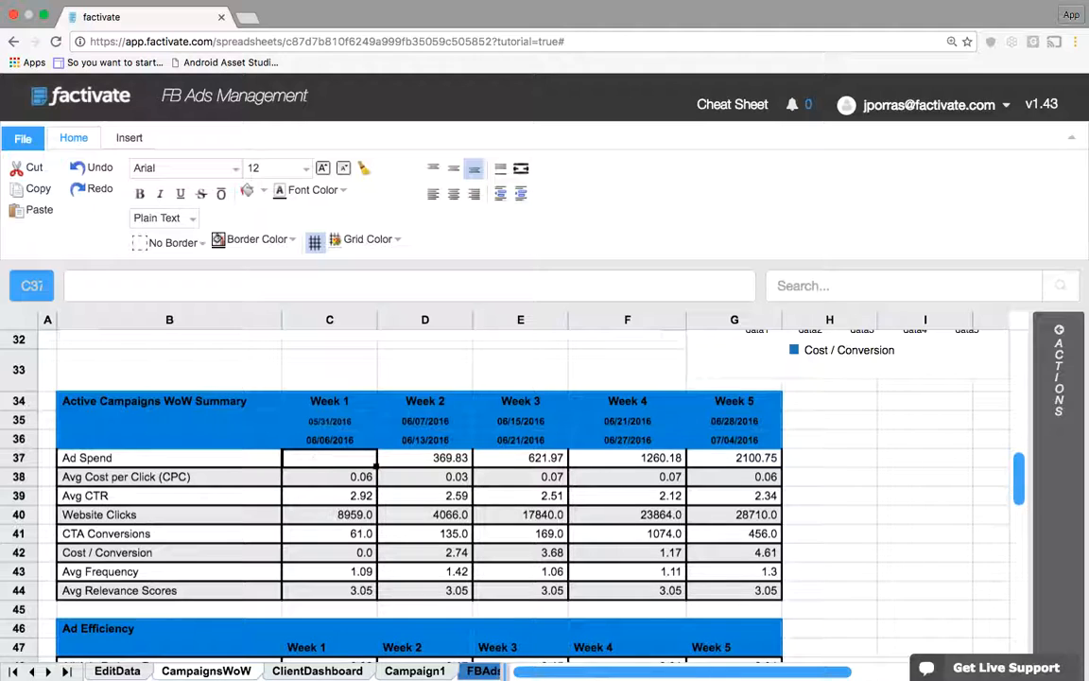
key("BackSpace")
key("BackSpace")
key("BackSpace")
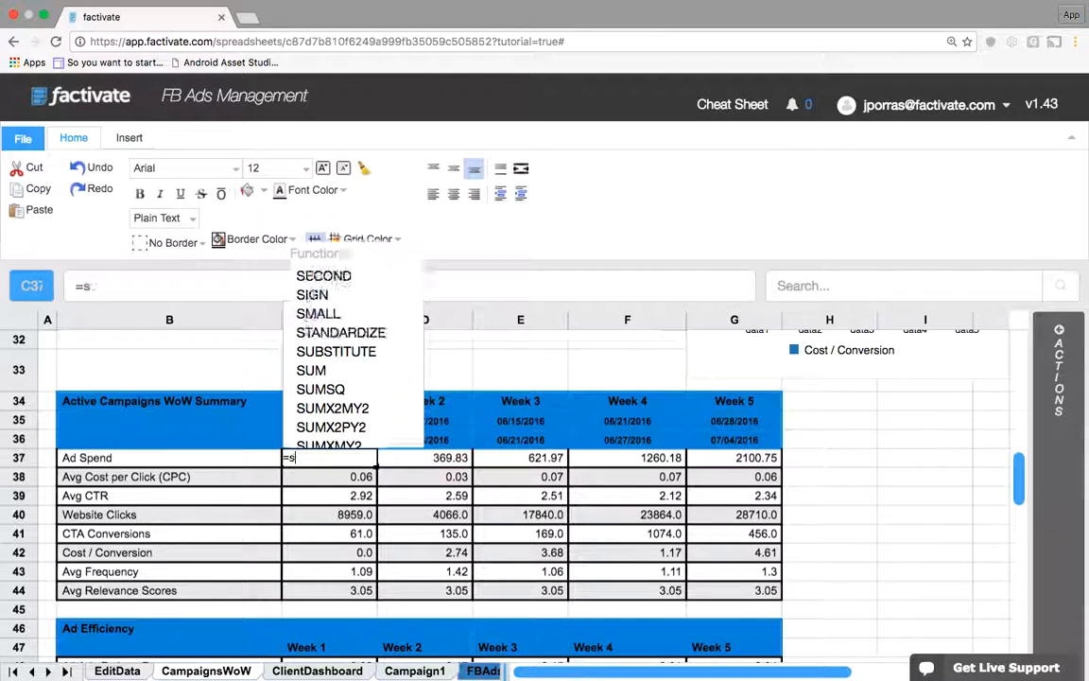
type("av")
key("BackSpace")
key("BackSpace")
type("co")
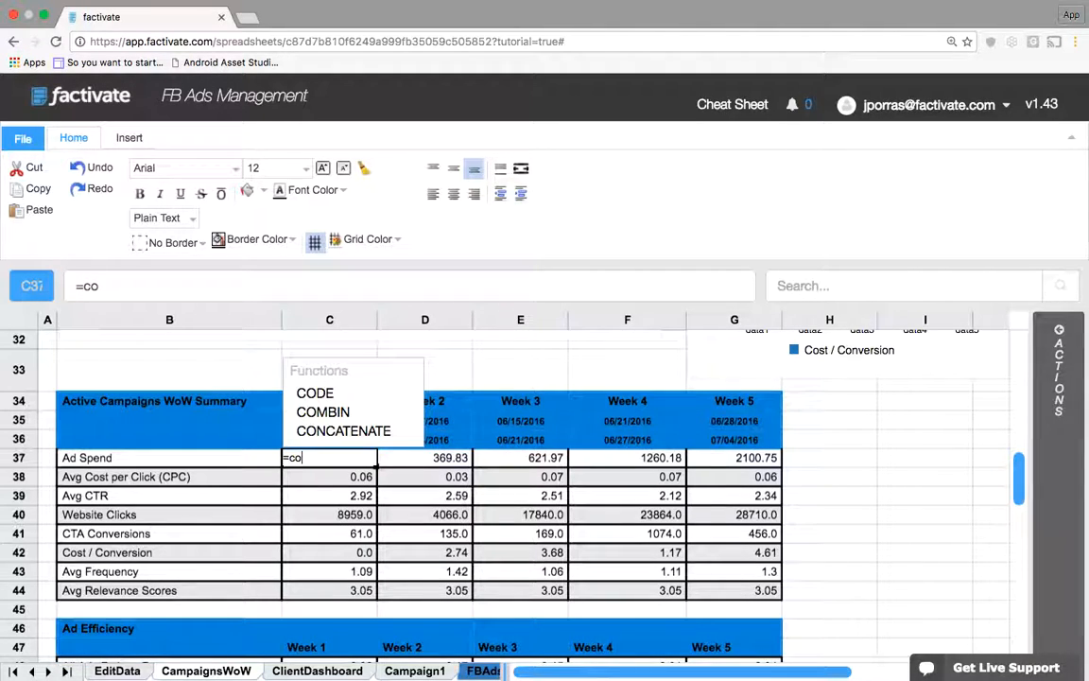
key("BackSpace")
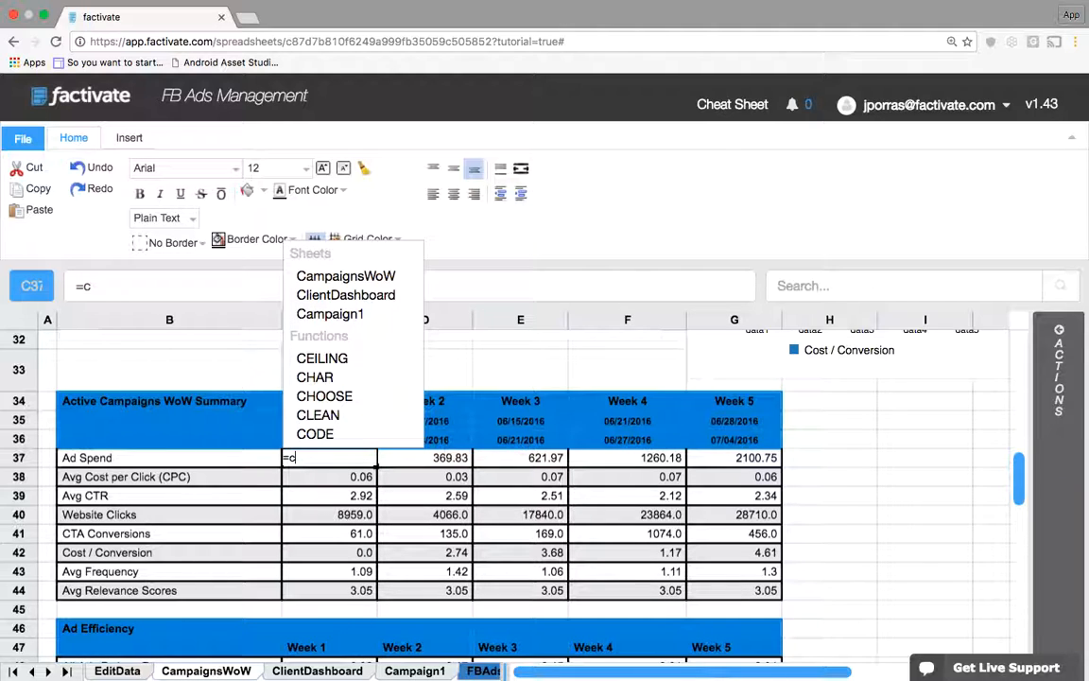
key("BackSpace")
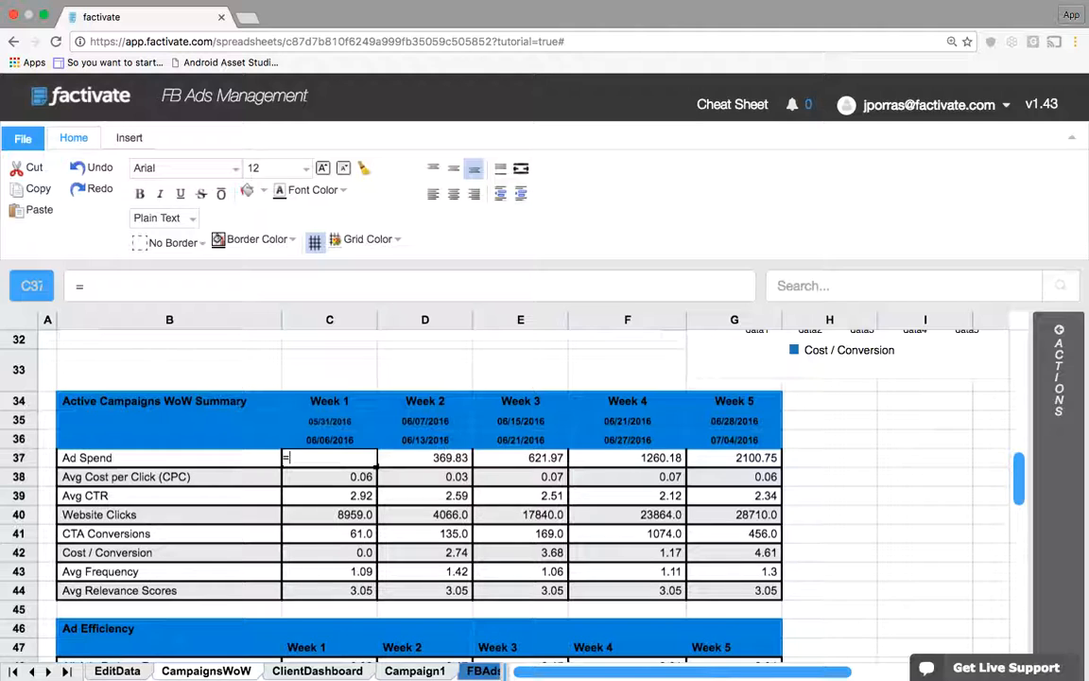
key("BackSpace")
Browse through the sheets, view the Facebook Ads datasheet, and return to the CampaignsWoW sheet.
mouse_move(48, 678)
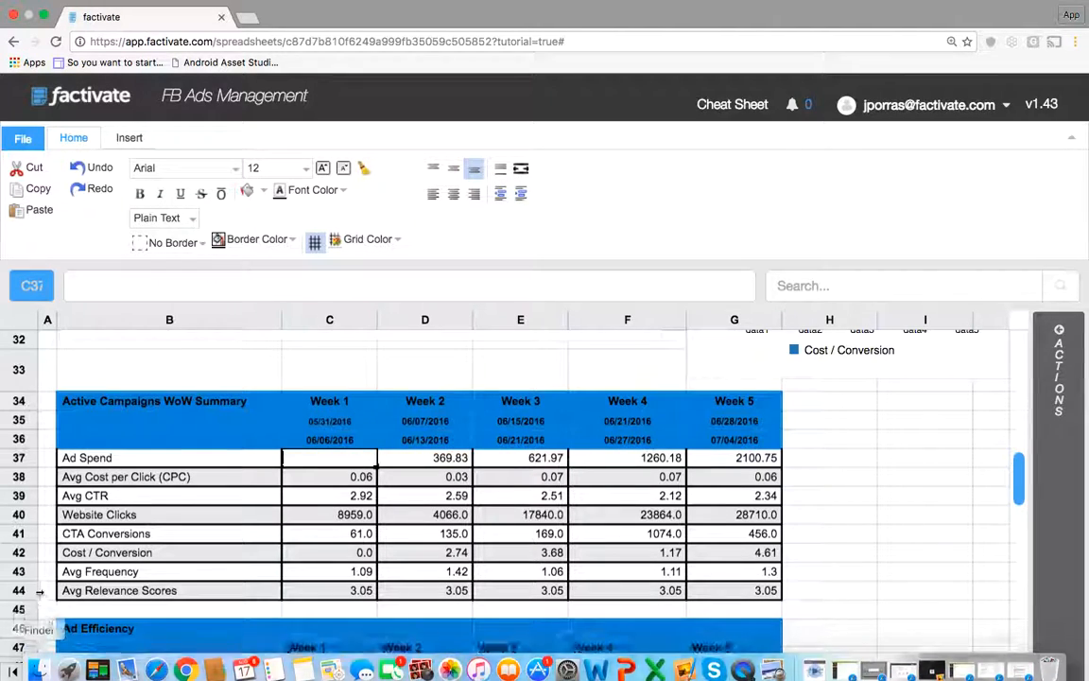
left_click(49, 671)
left_click(48, 671)
left_click(48, 671)
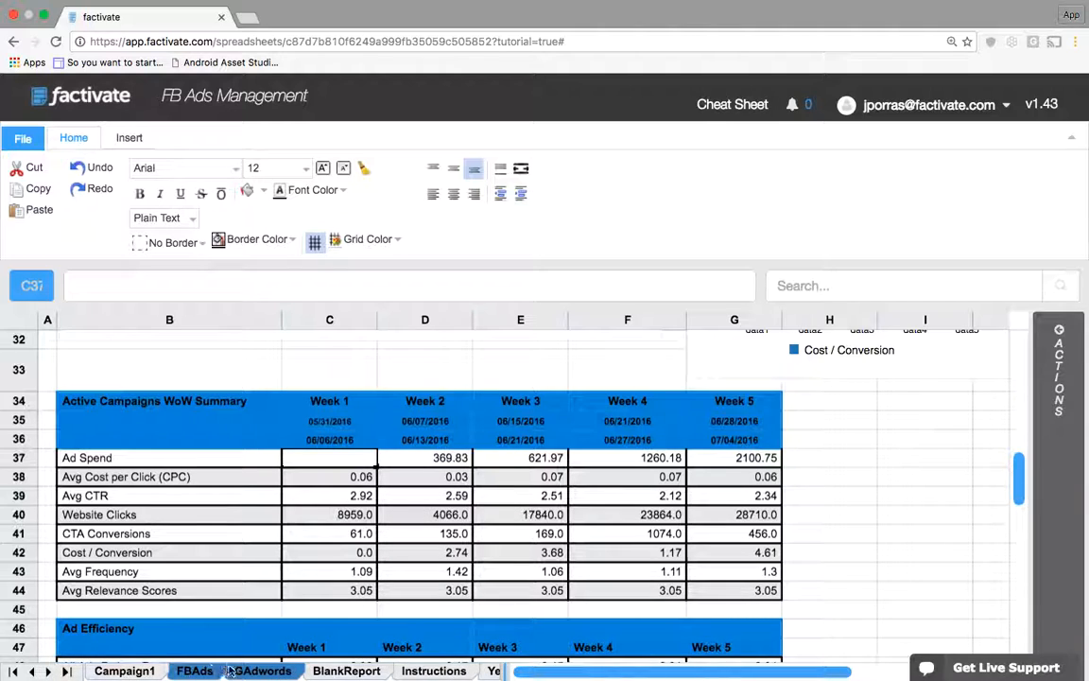
left_click(48, 671)
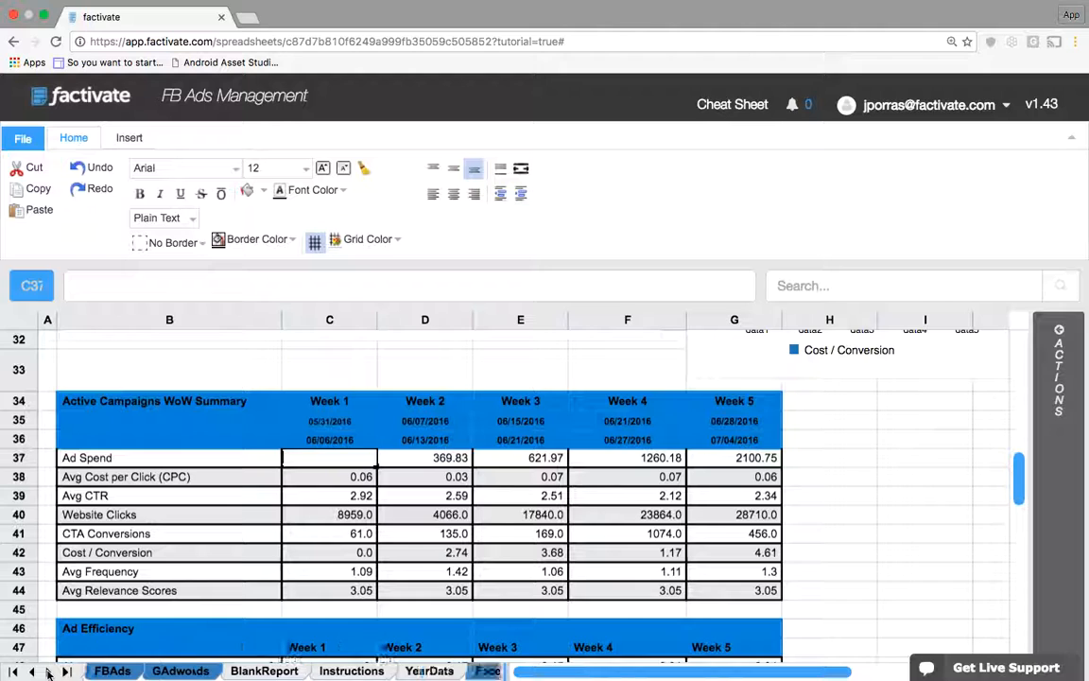
left_click(48, 671)
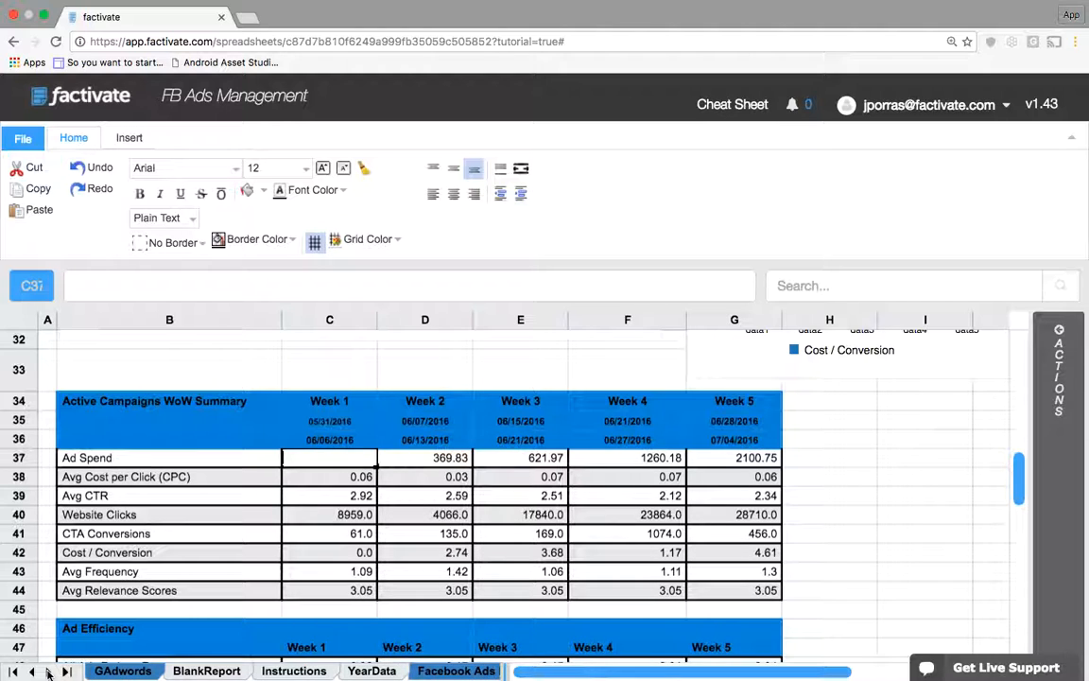
left_click(437, 670)
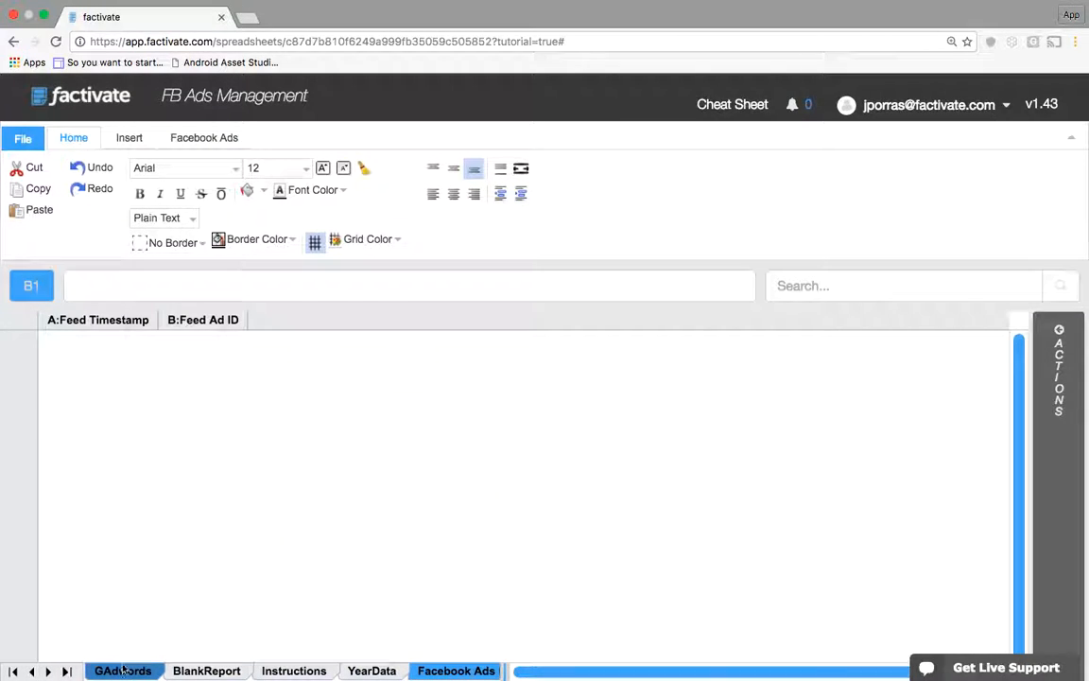
left_click(32, 671)
left_click(32, 671)
left_click(32, 671)
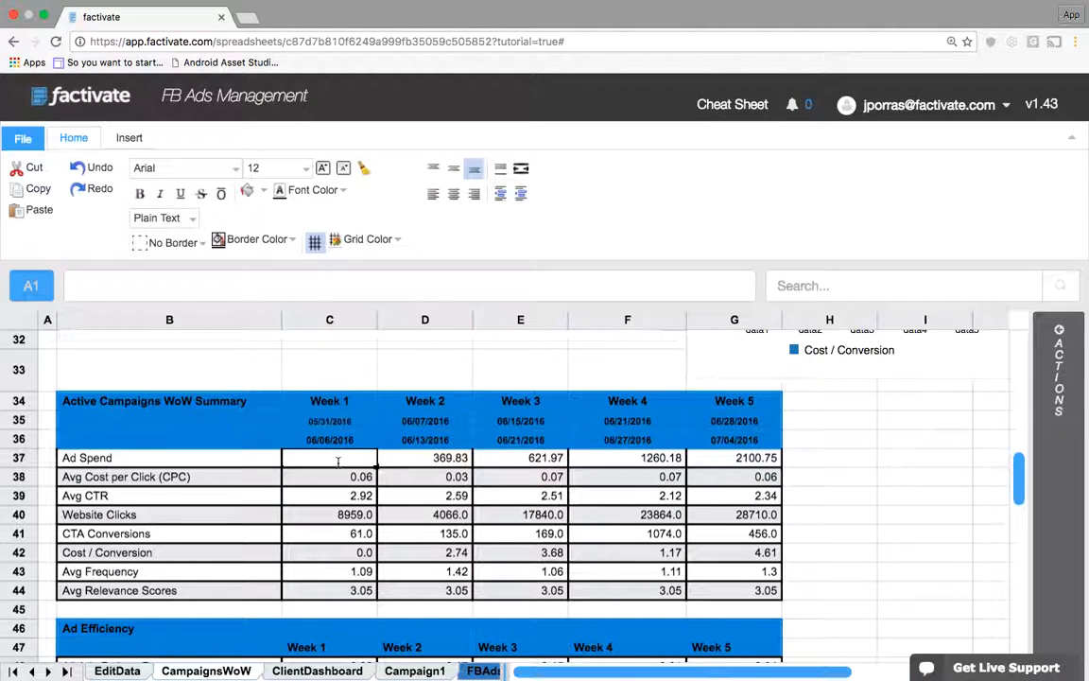
Open the formula Cheat Sheet and review the DSSUM, DSAVG and DSCOUNT datasheet formula examples.
left_click(732, 105)
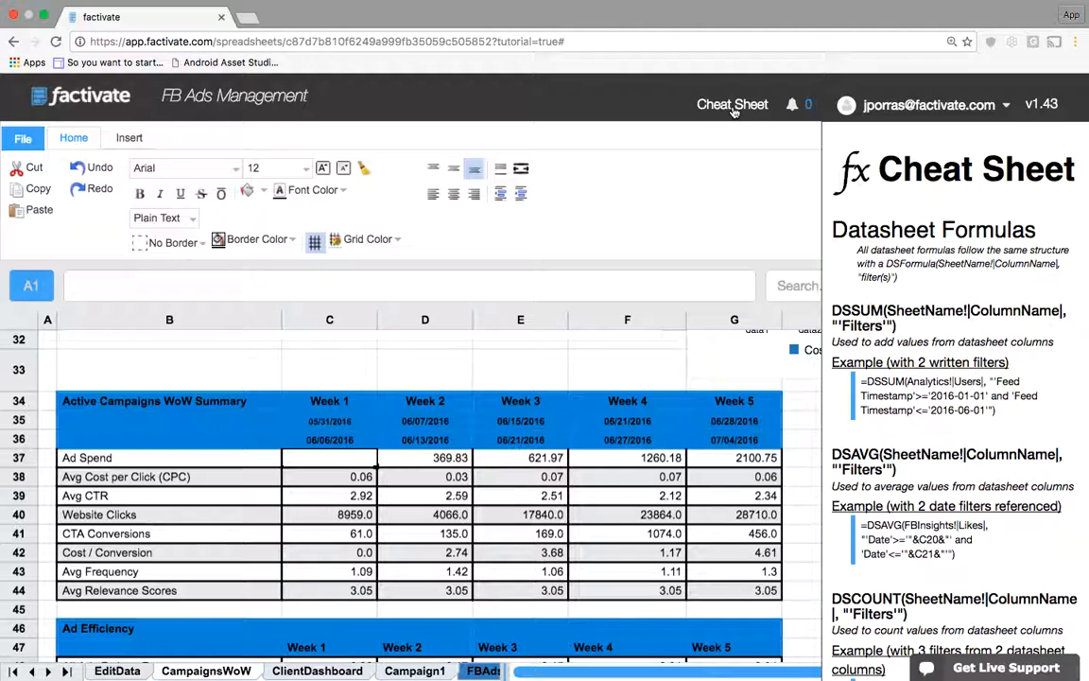
scroll(945, 416, "down", 3)
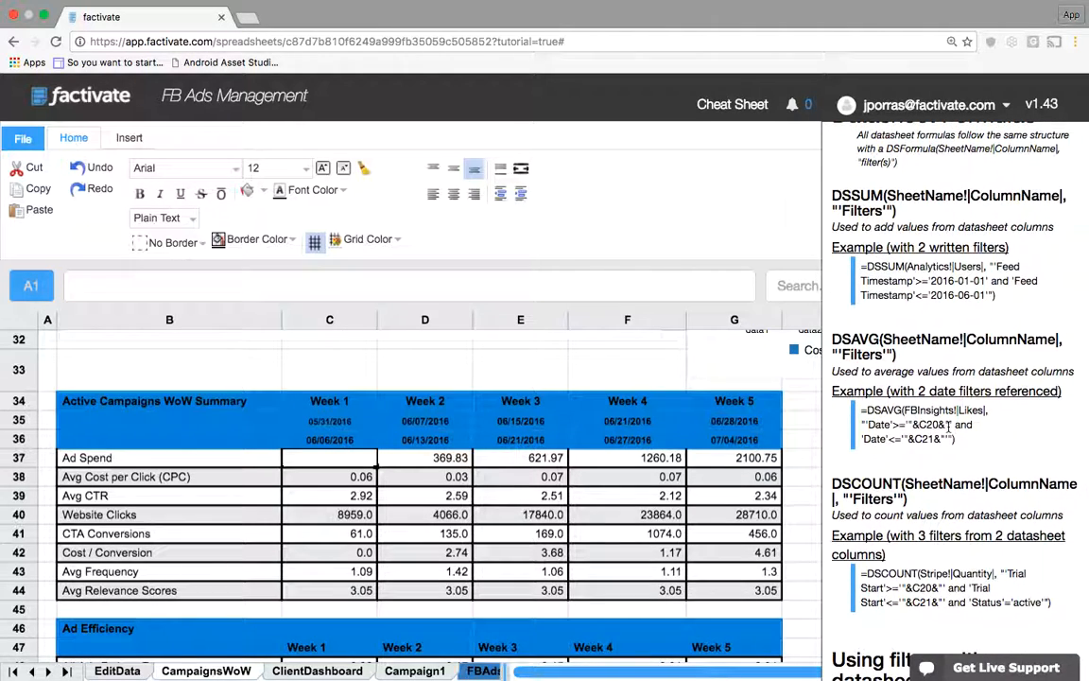
scroll(948, 427, "down", 1)
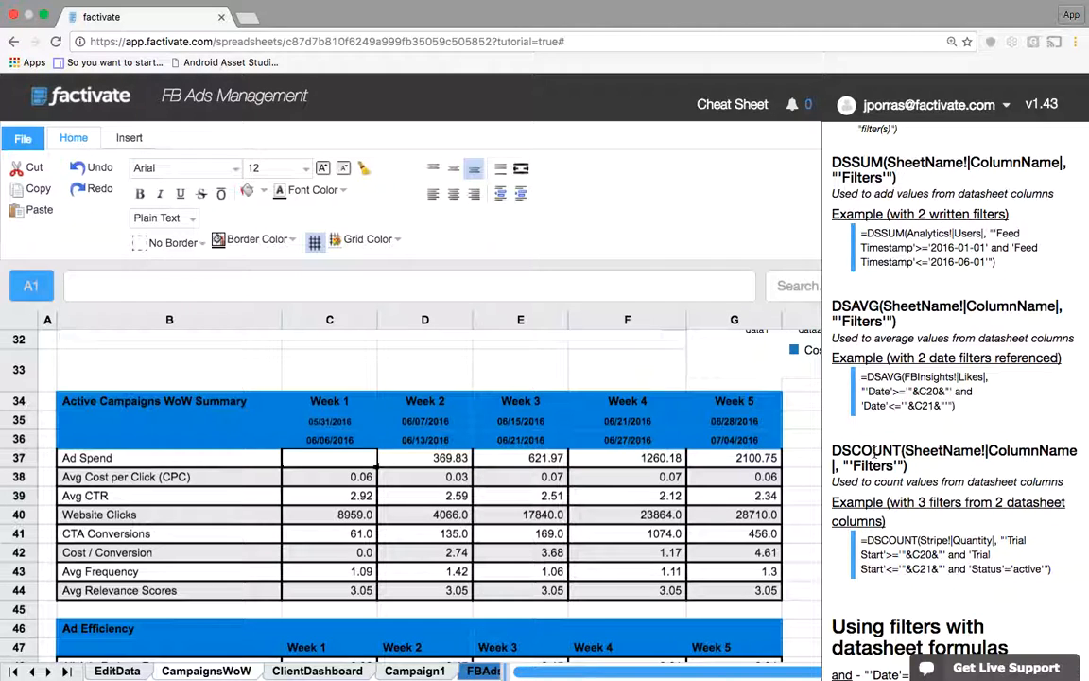
scroll(872, 450, "down", 2)
left_click_drag(965, 354, 861, 324)
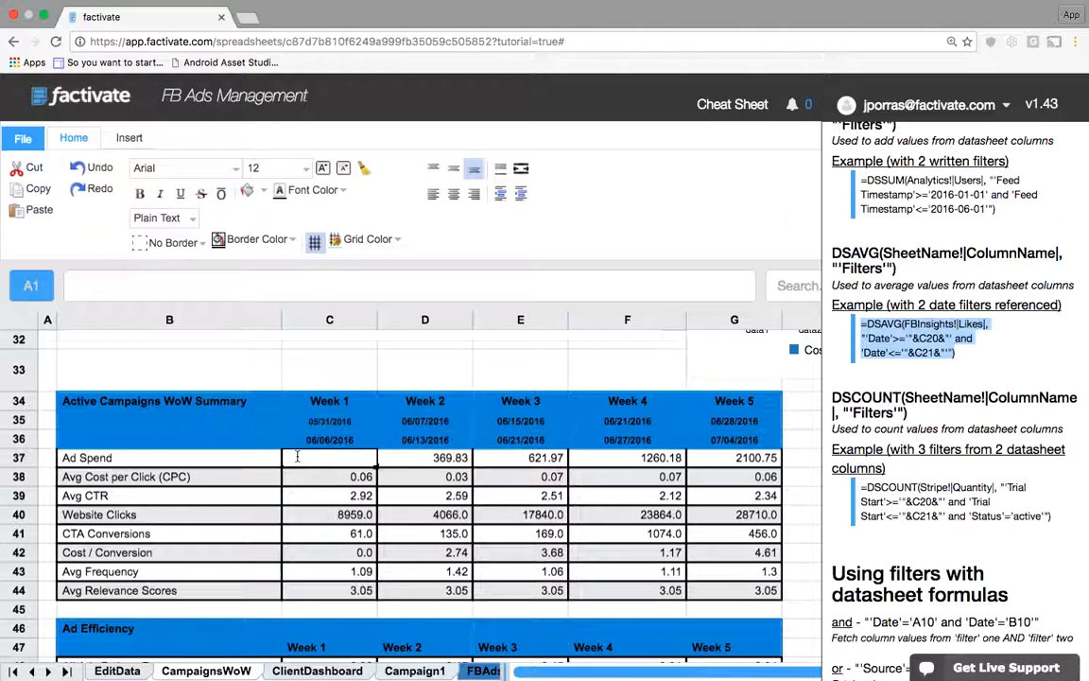
left_click(942, 353)
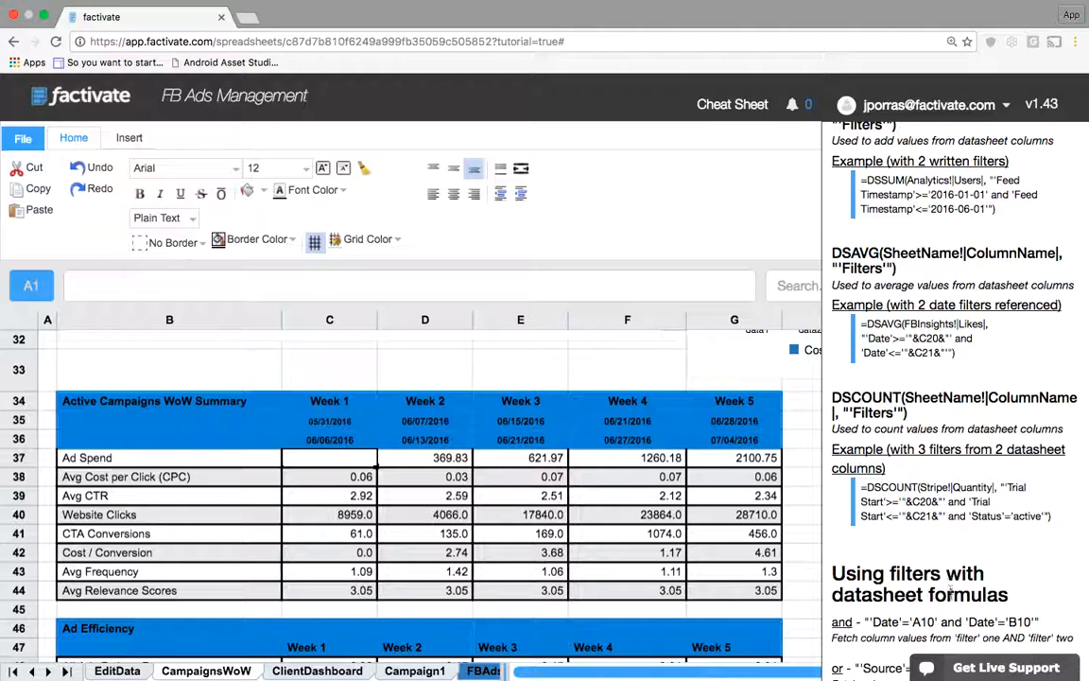
Bring up the live support chat, close it, and return to the start of the Cheat Sheet.
left_click(974, 657)
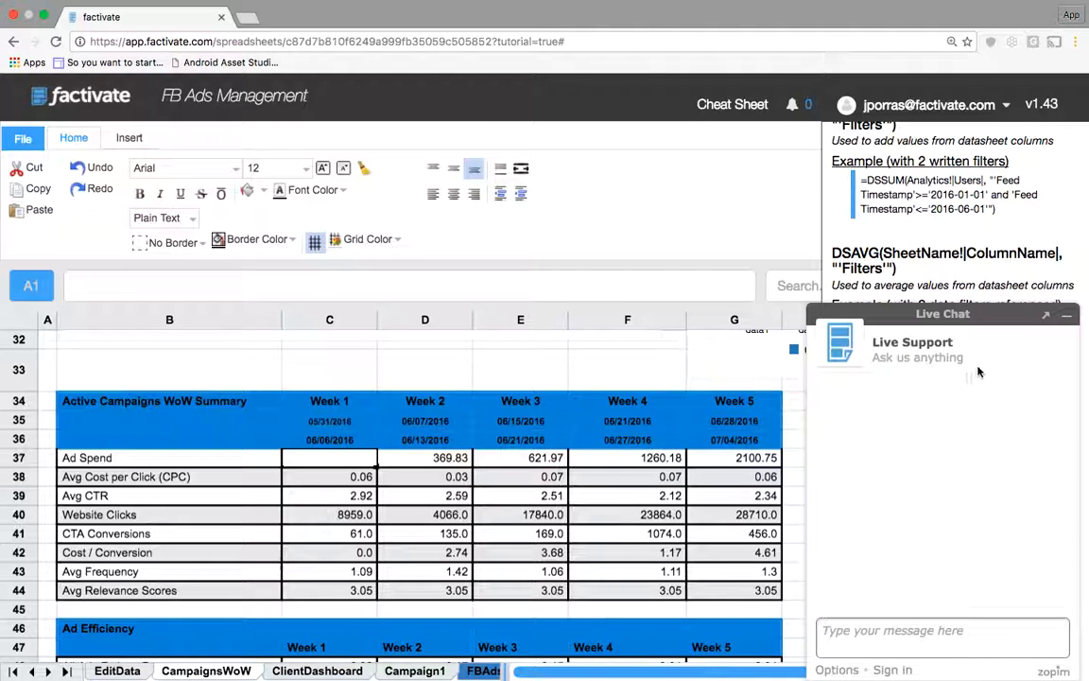
left_click(1067, 319)
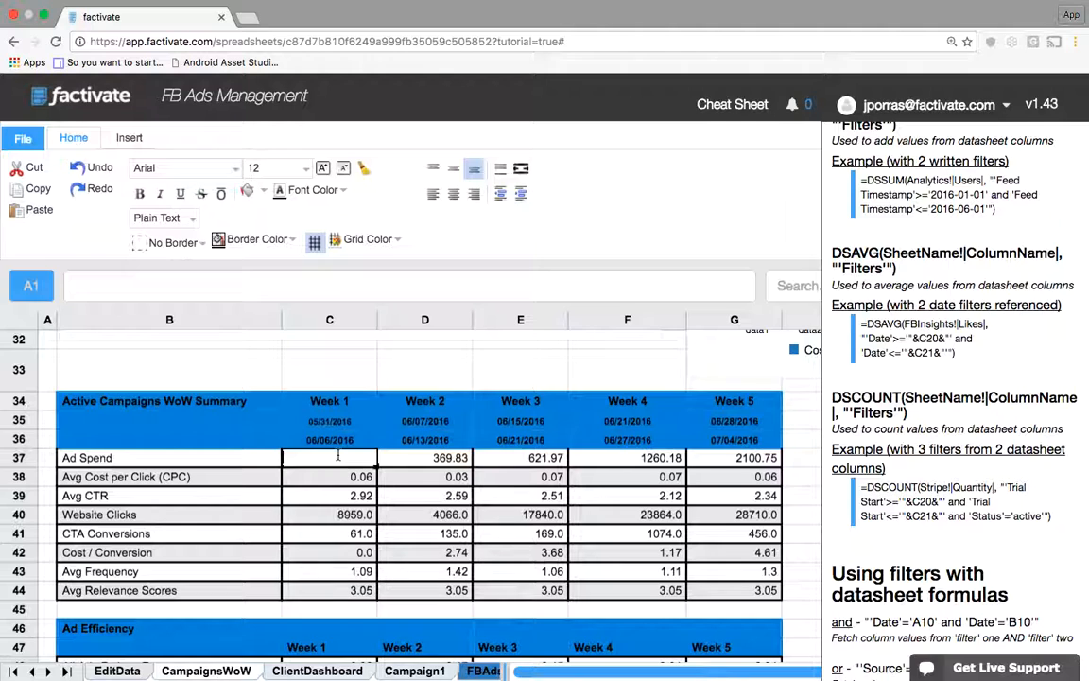
scroll(915, 464, "up", 5)
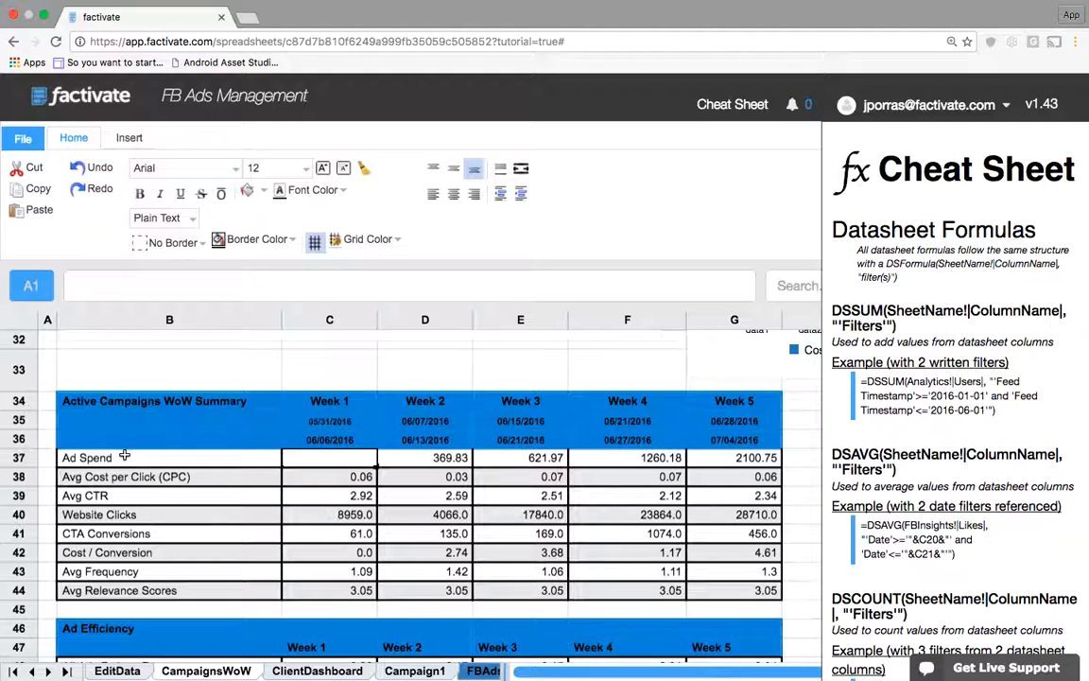
Enter =DSSUM(FBAds!|Spend|) in the Week 1 Ad Spend cell C37 to sum the Spend column of the FBAds datasheet.
left_click(49, 671)
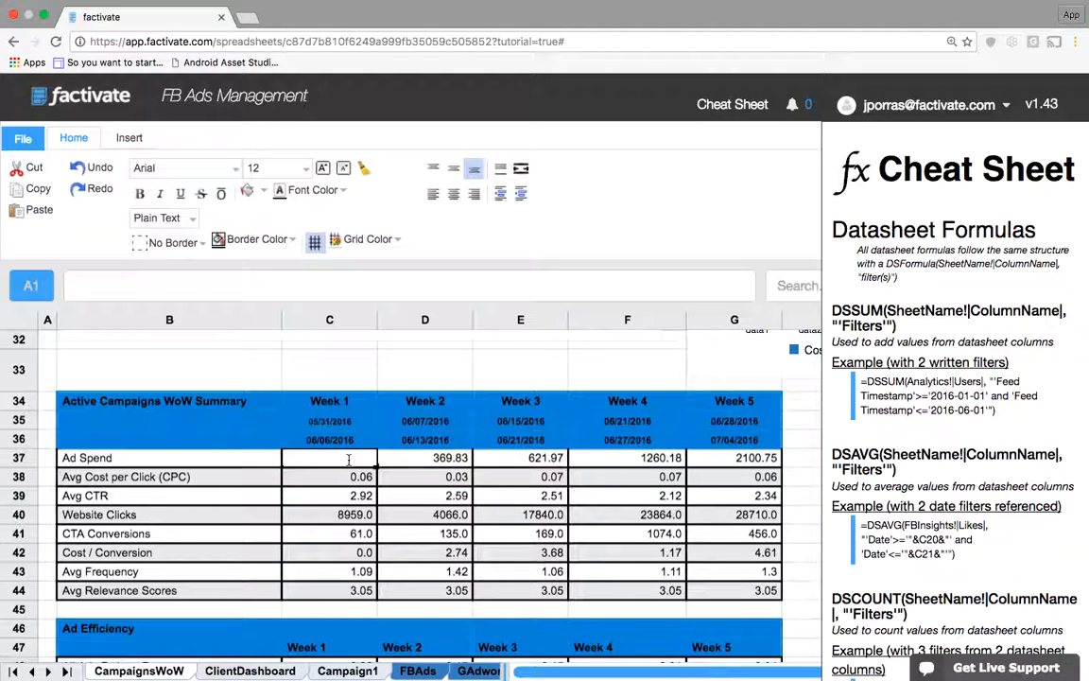
type("DSSUM")
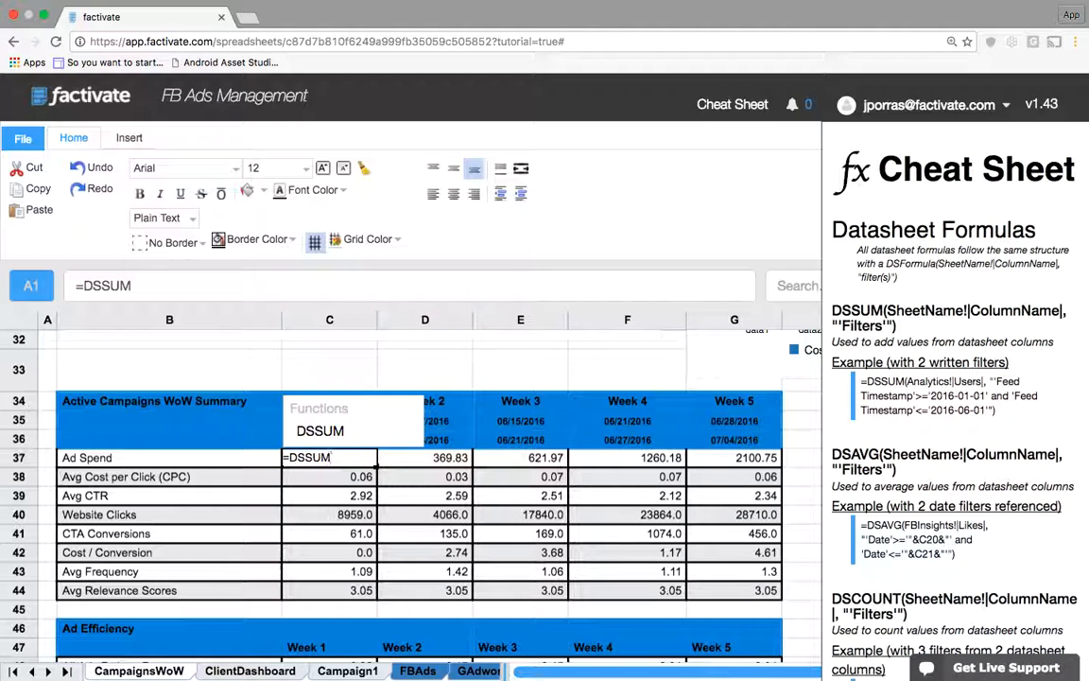
type("(")
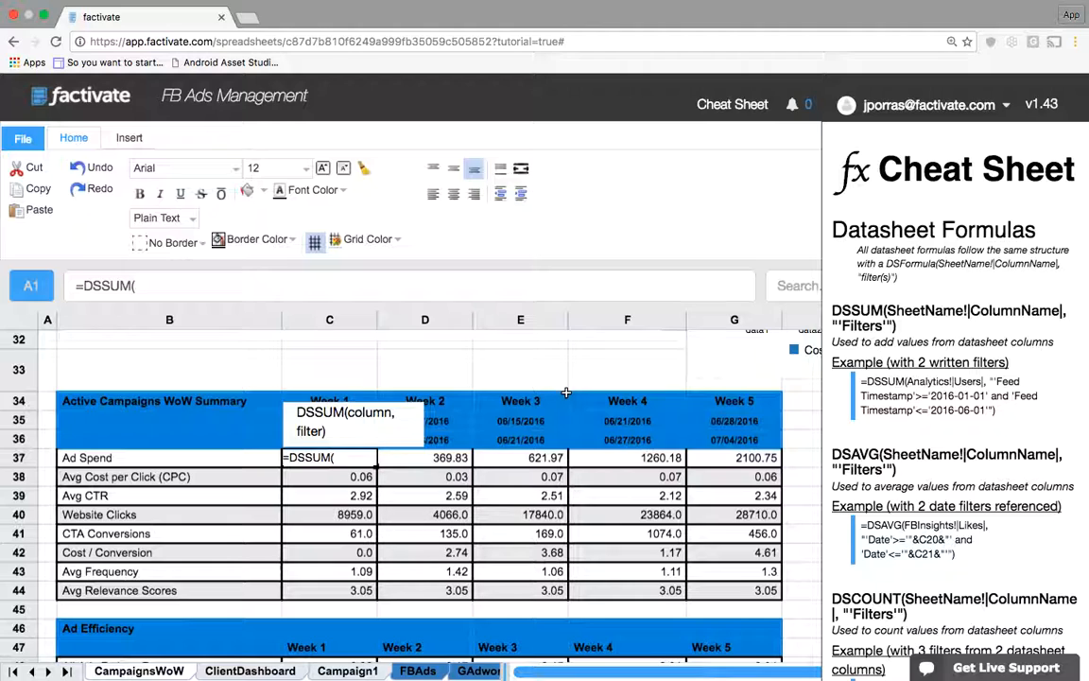
type("F")
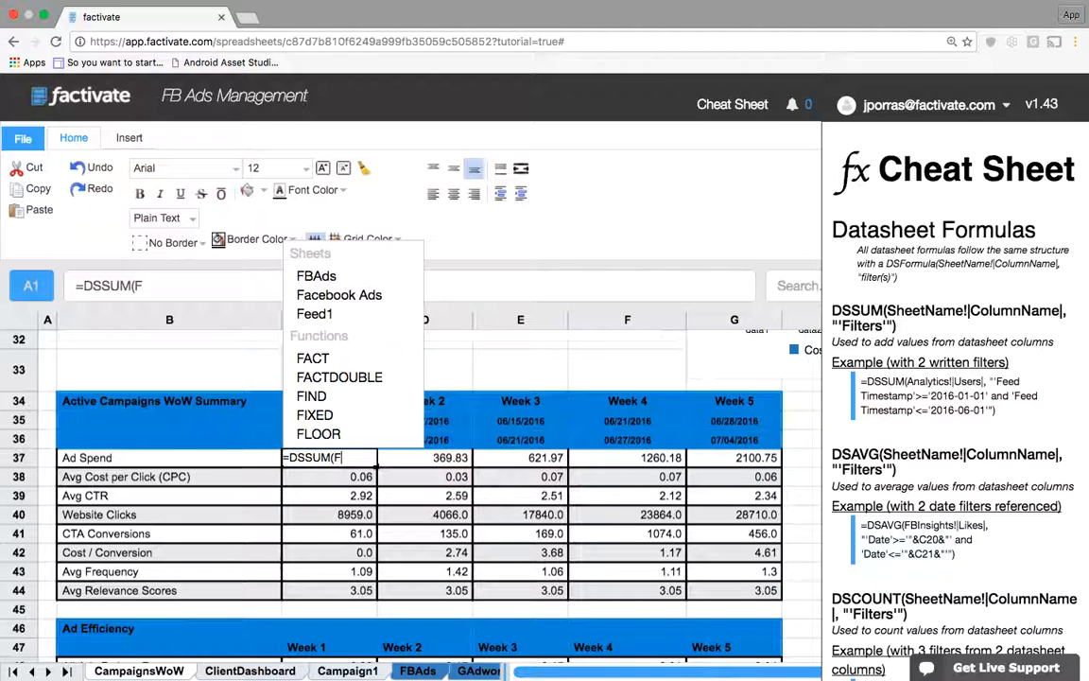
left_click(335, 278)
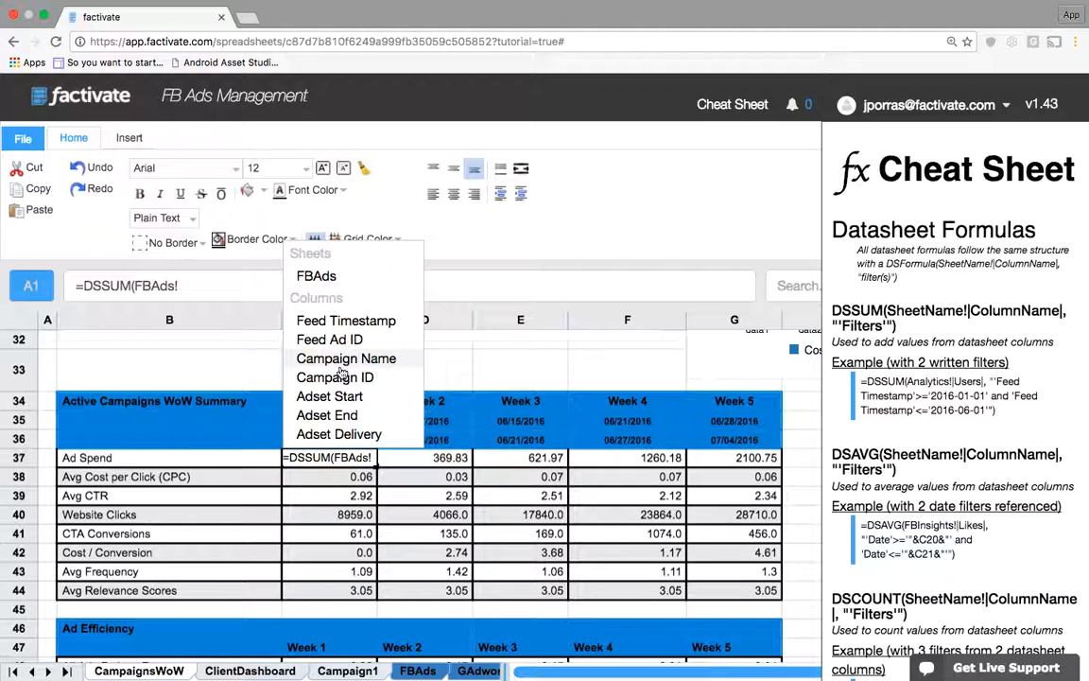
scroll(342, 372, "down", 5)
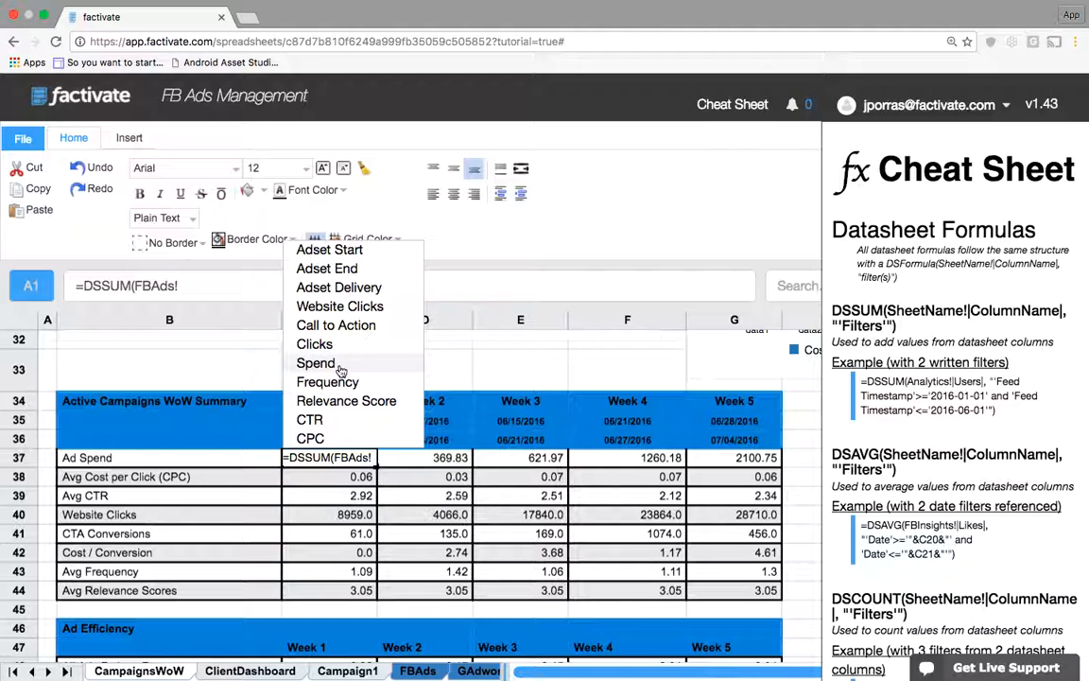
left_click(341, 369)
type(")")
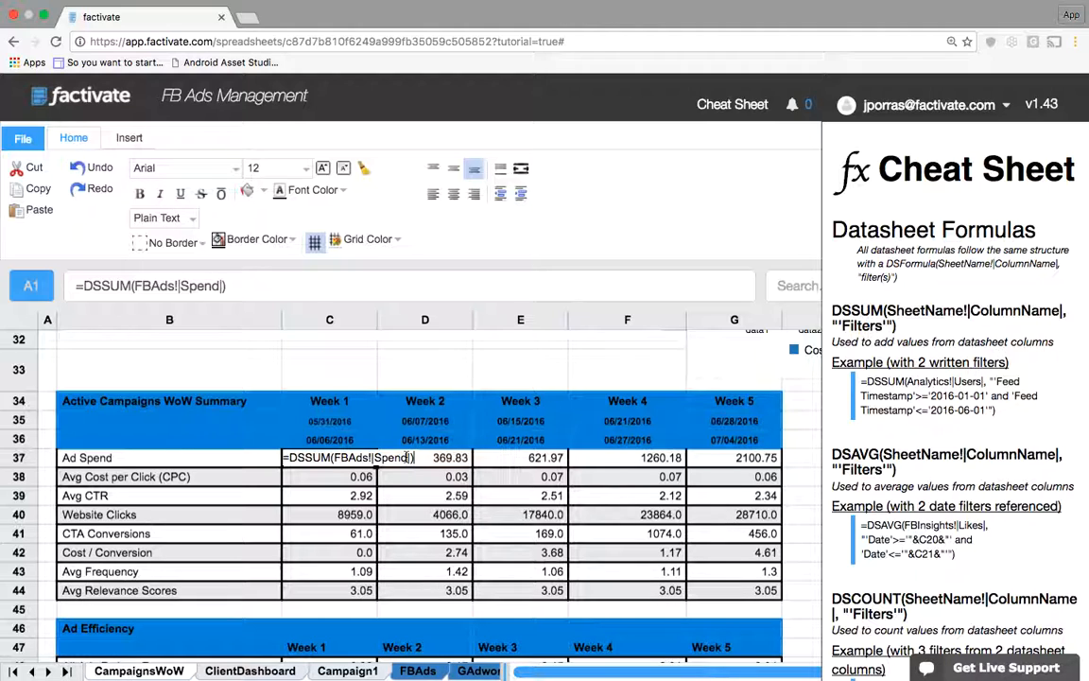
key("Return")
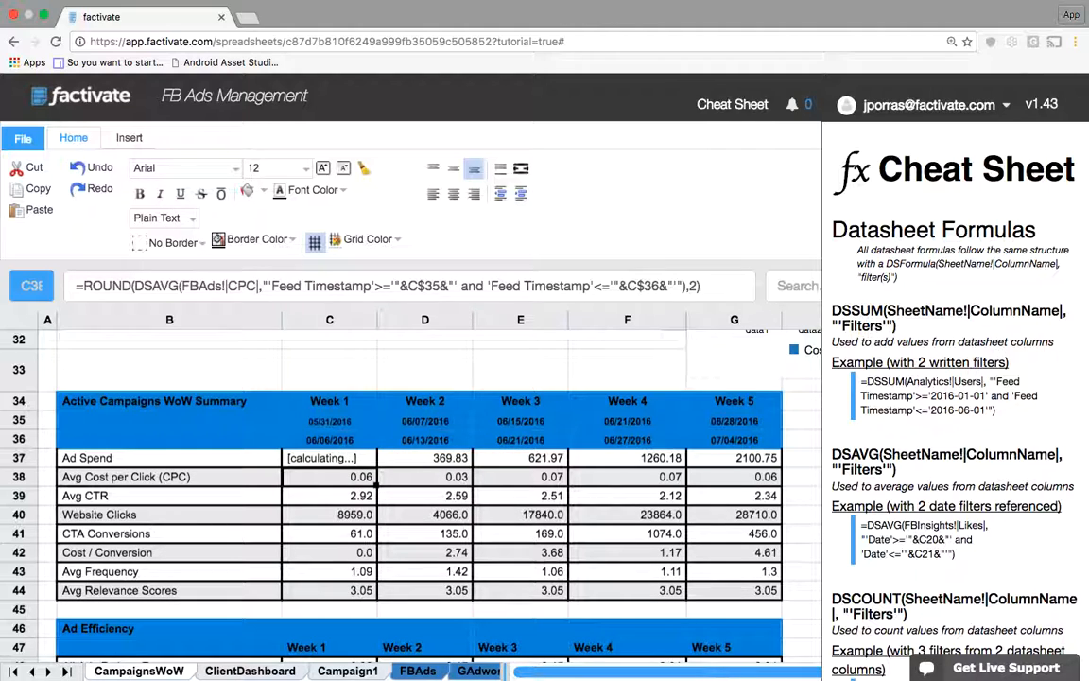
Reopen the DSSUM formula in C37 and start a filter argument after |Spend| on the 'Feed Timestamp' column.
key("Up")
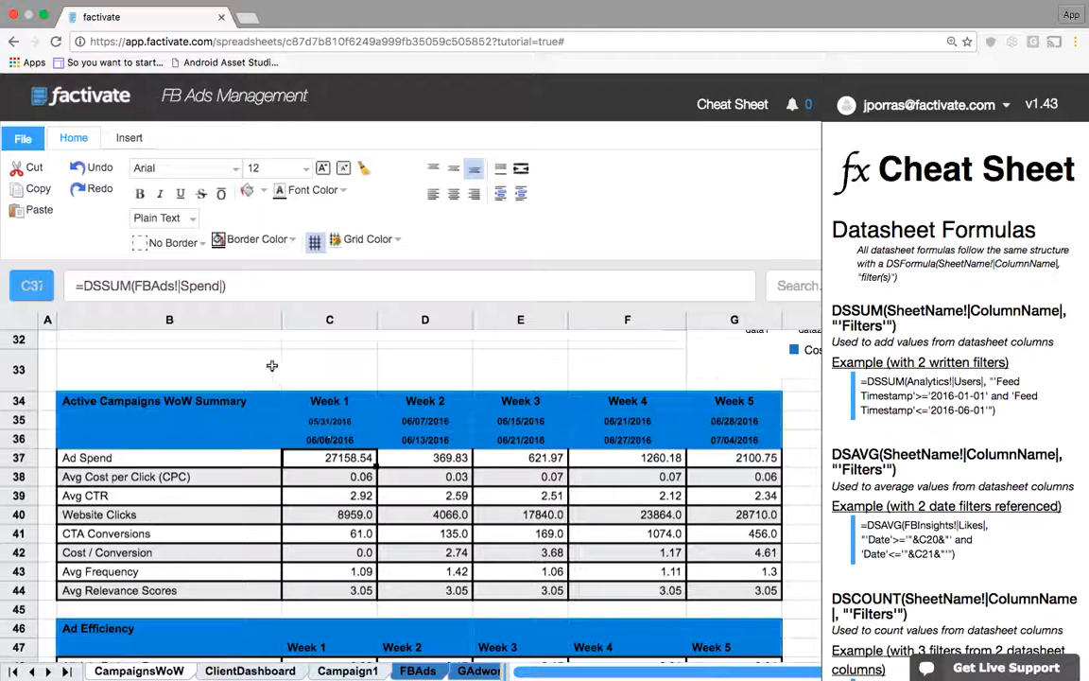
double_click(346, 455)
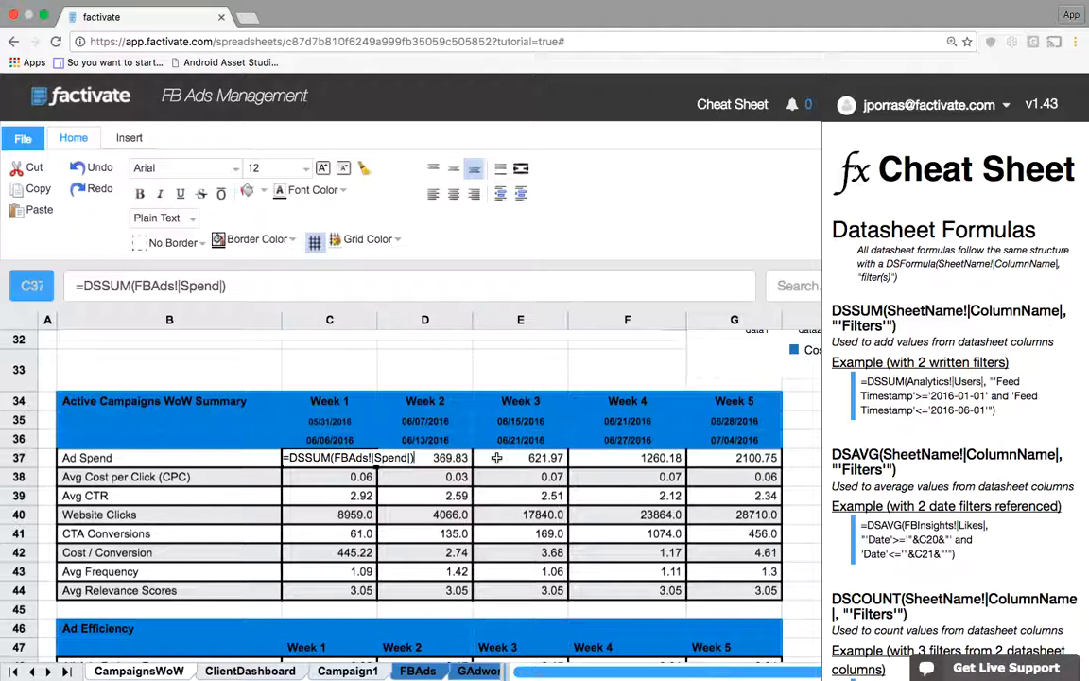
key("BackSpace")
type(",")
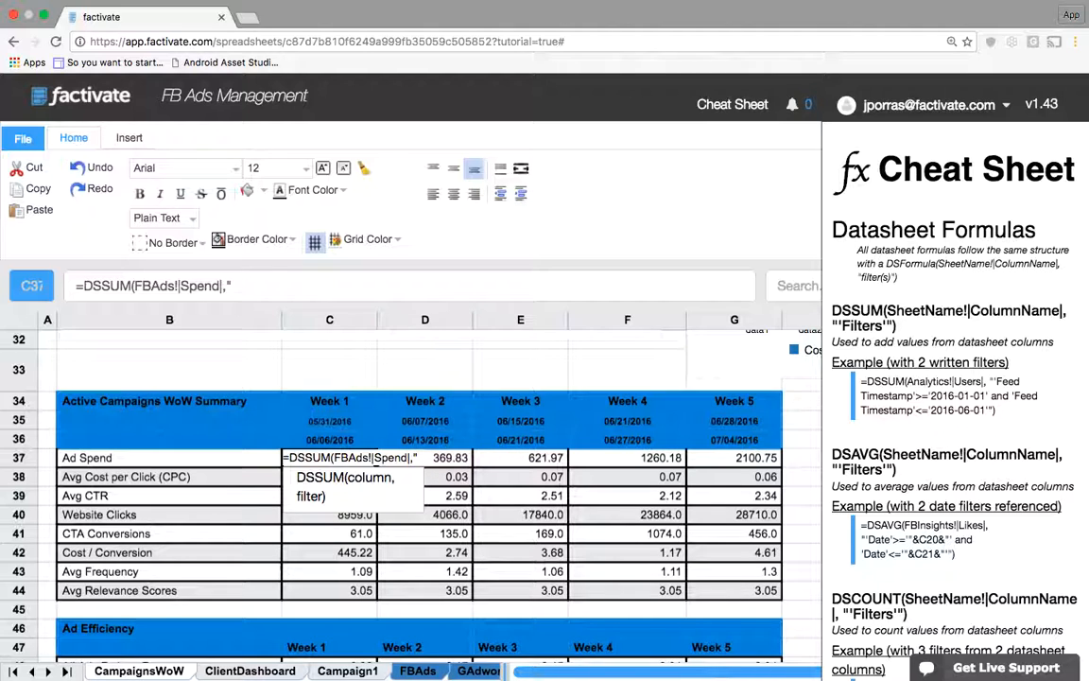
type("\"'")
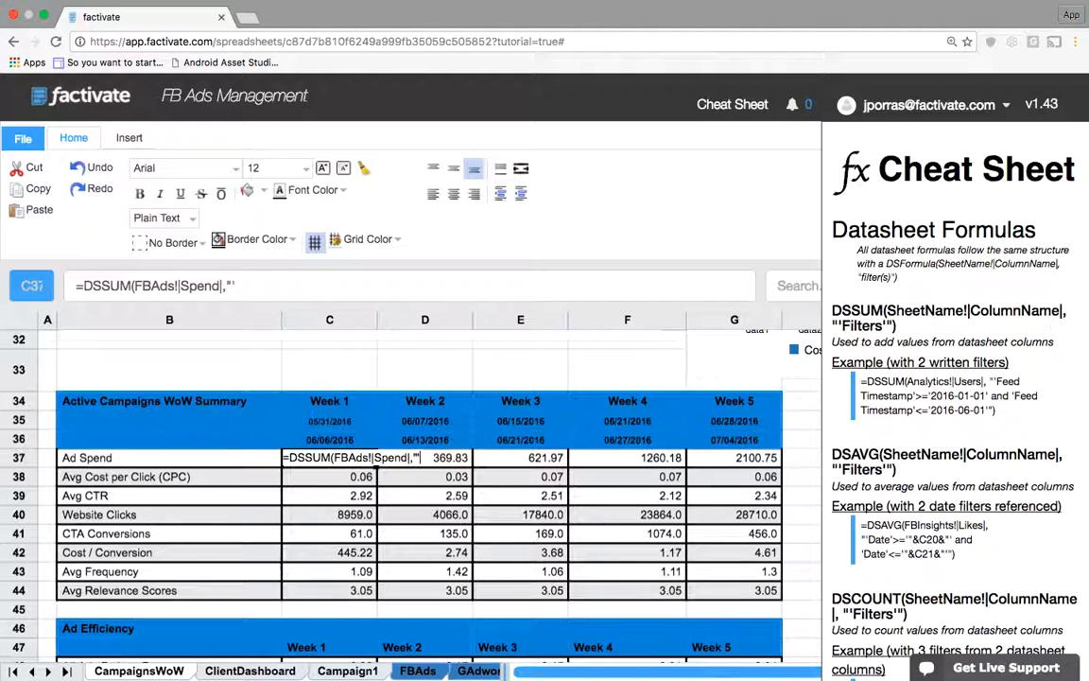
type("Feed Timestamp")
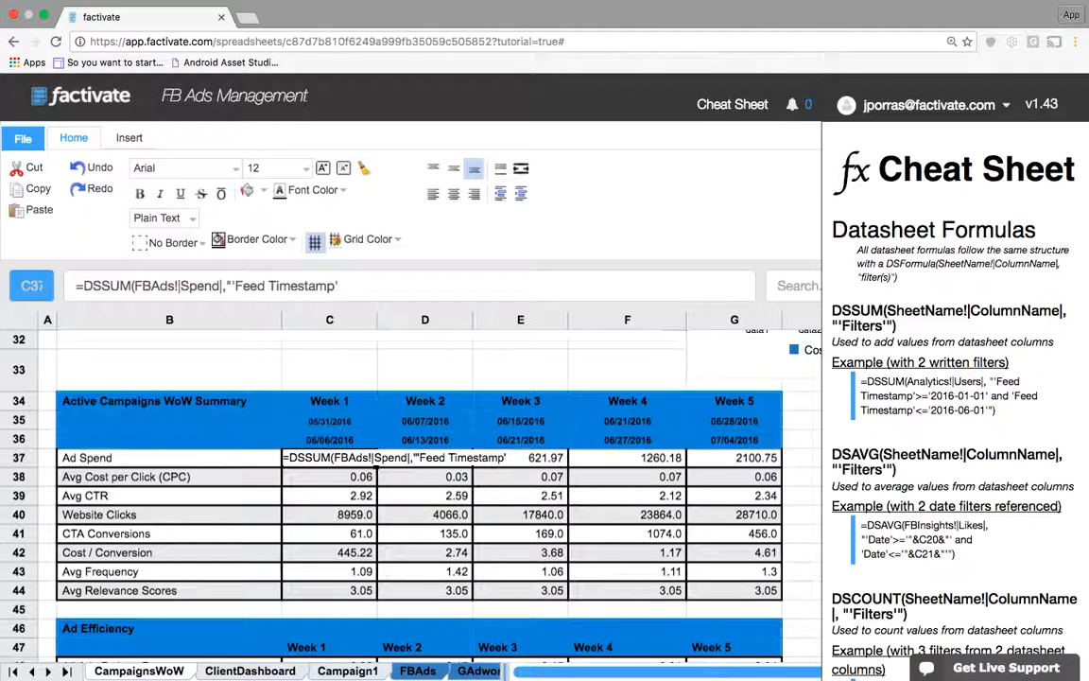
Continue the C37 filter by comparing 'Feed Timestamp' with <= against the date referenced from cell C35, using '"&C35&"'.
type("=")
key("BackSpace")
type("<=")
type("\"")
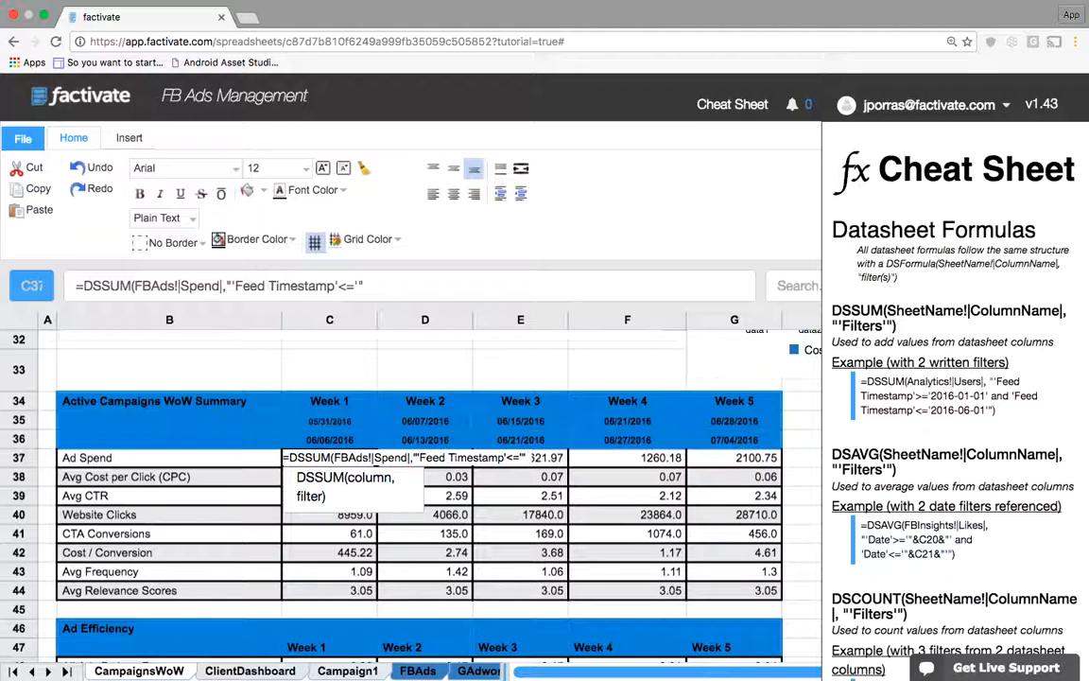
type("&")
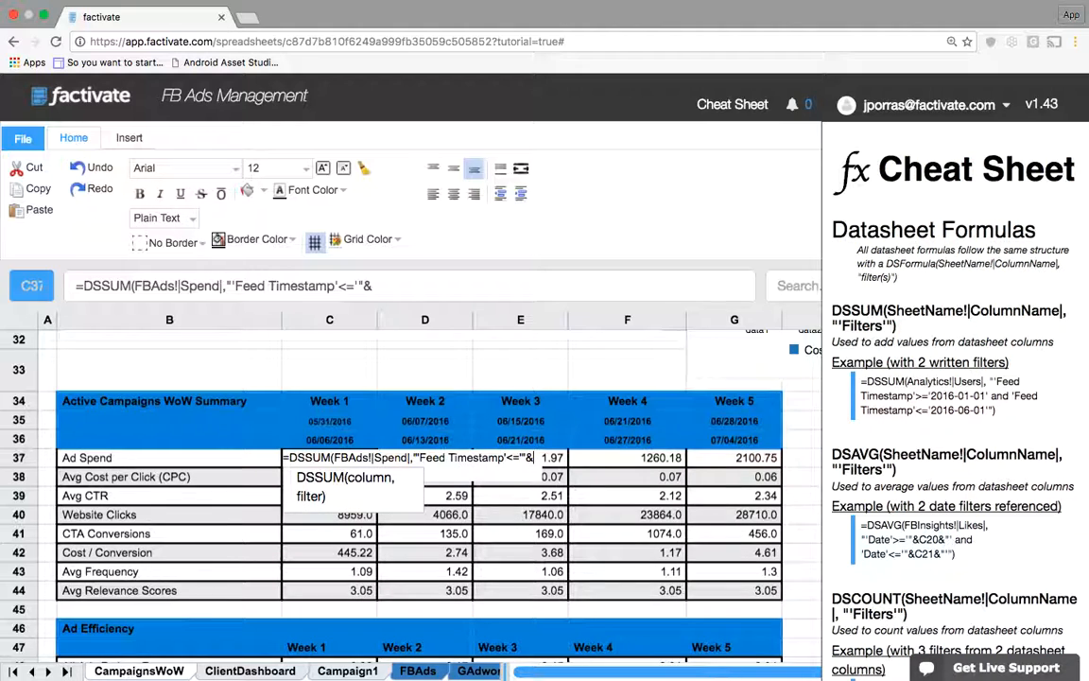
type("C35")
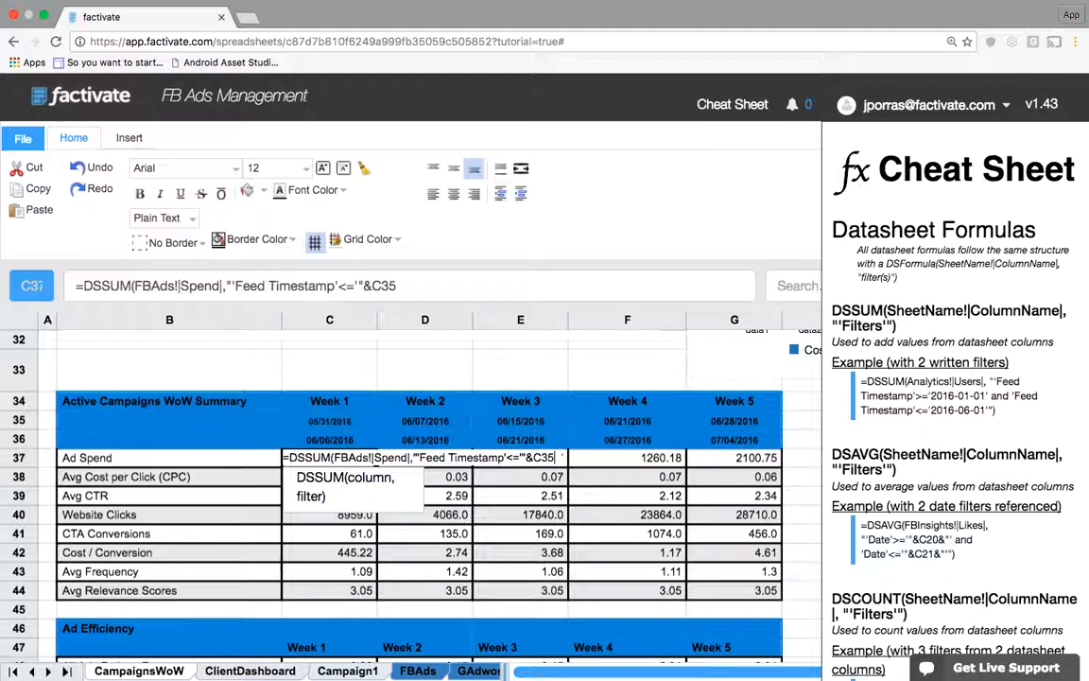
type("&\"'")
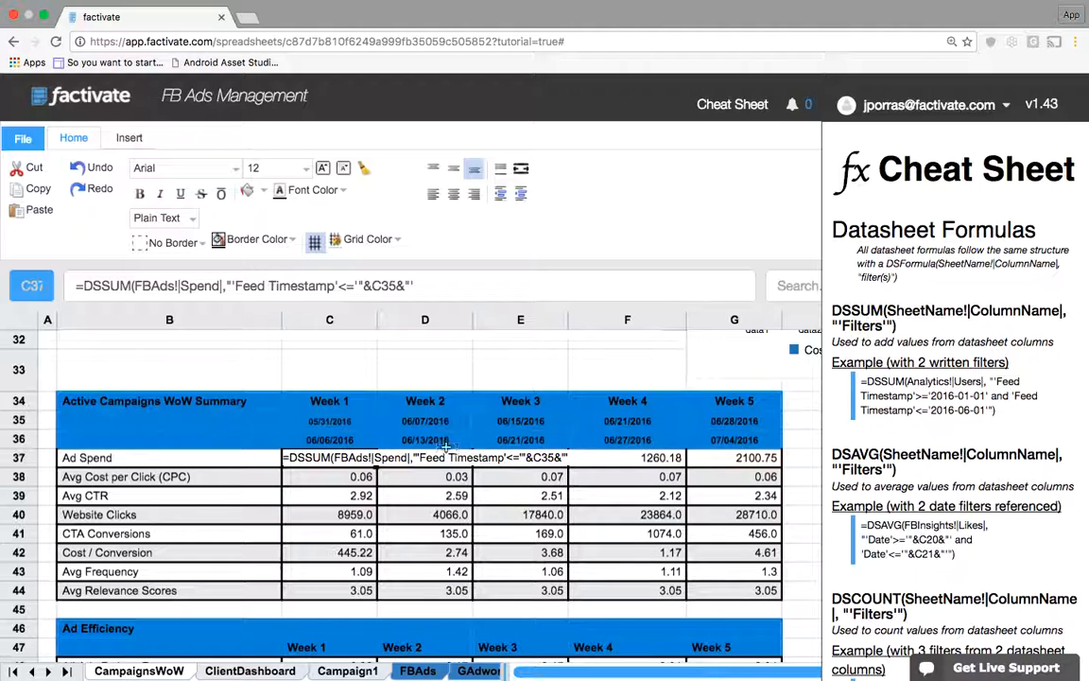
Change the comparison operator of the C35 date filter to >= in the C37 formula.
left_click(511, 457)
key("BackSpace")
type(">")
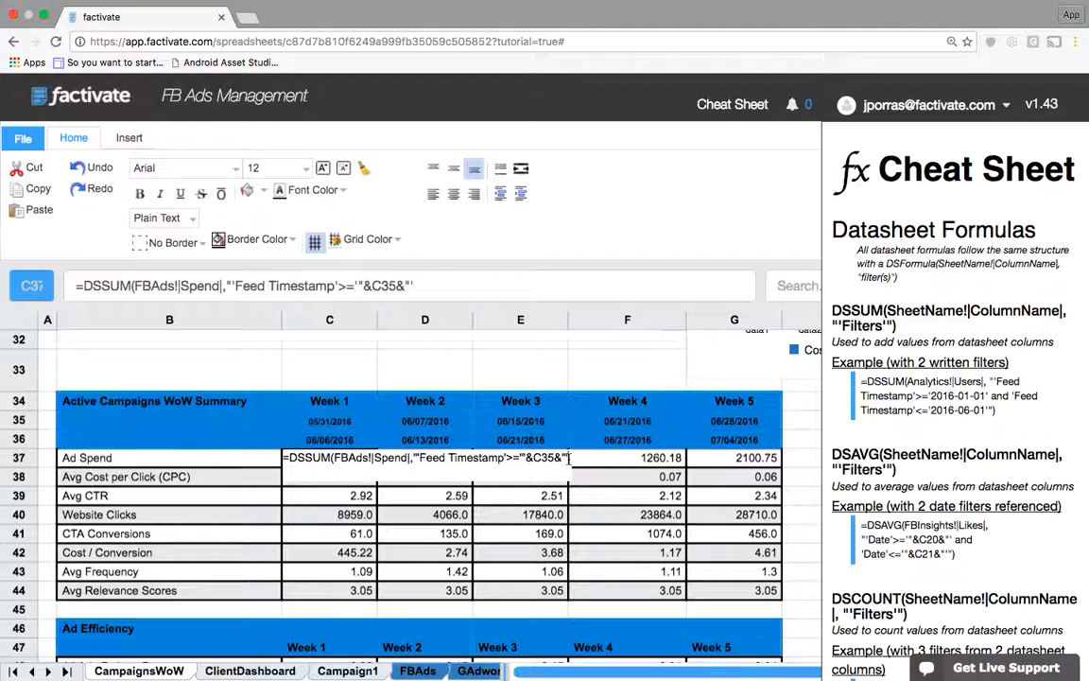
Add a second filter condition to the formula: and 'Feed Timestamp'='"&C36&"'.
type("and 'Feed Timestamp")
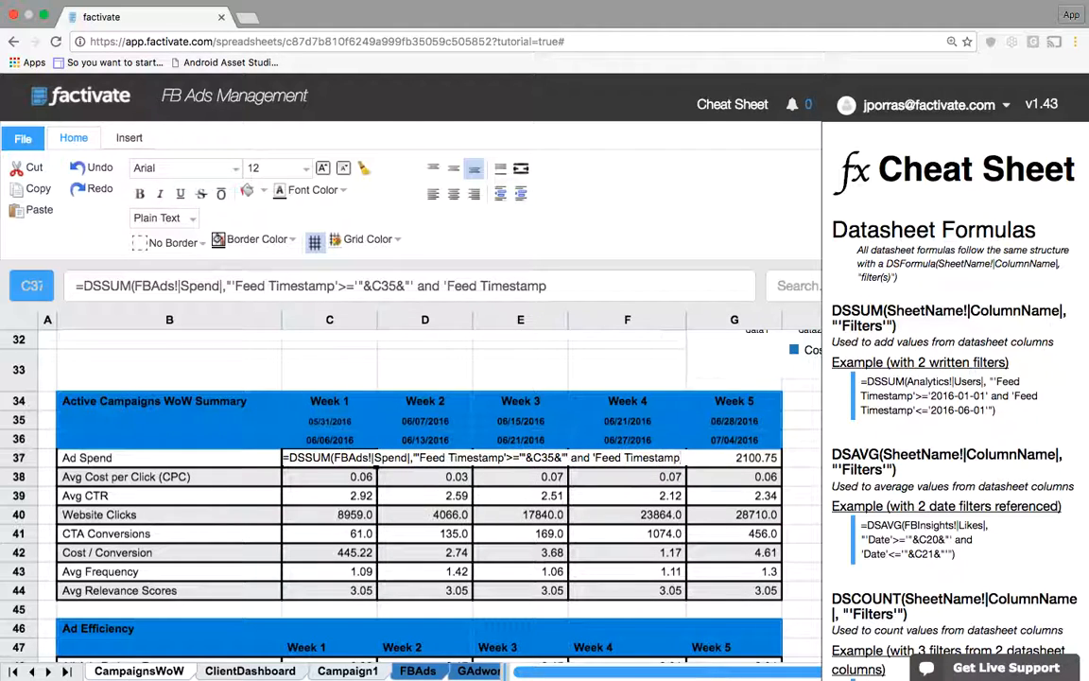
type("'=")
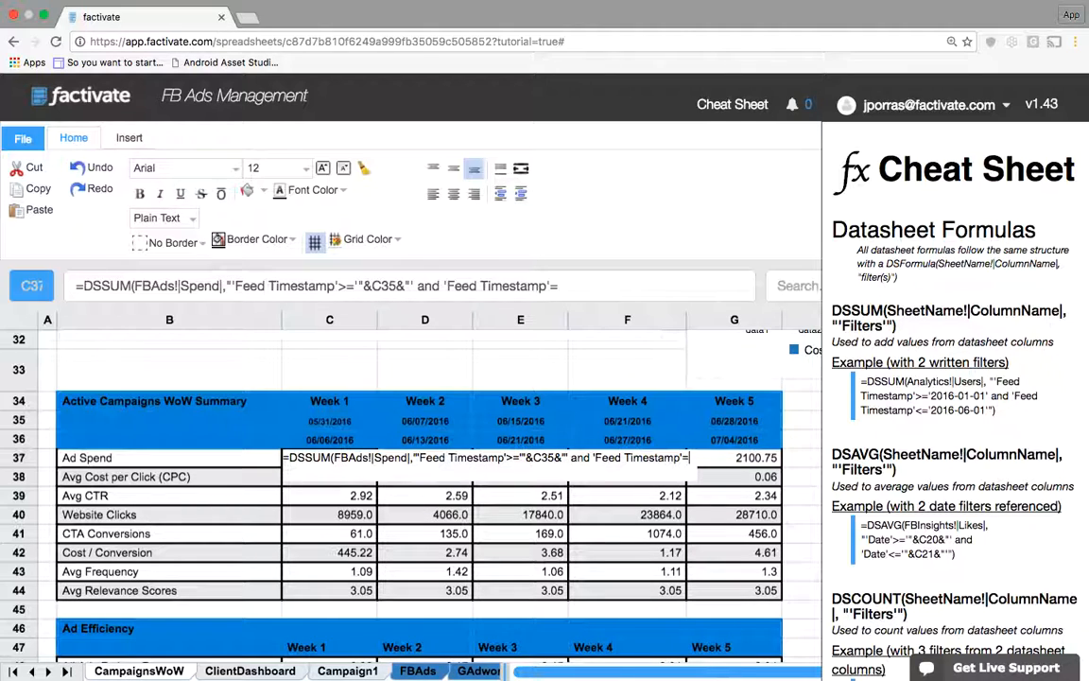
type("'\"")
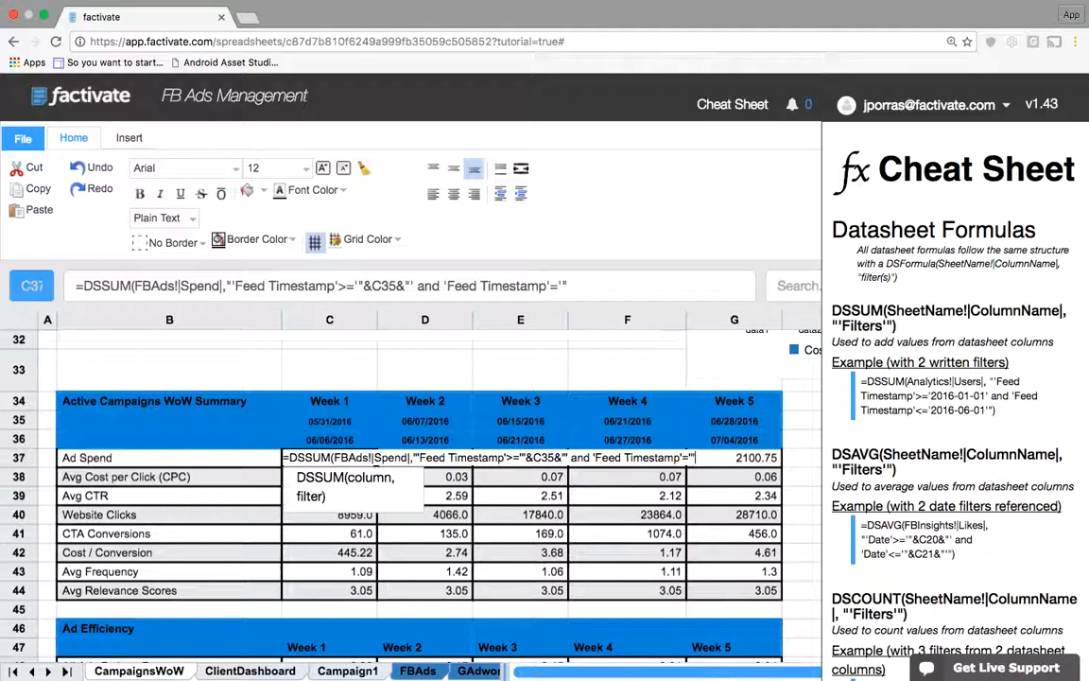
type("&C")
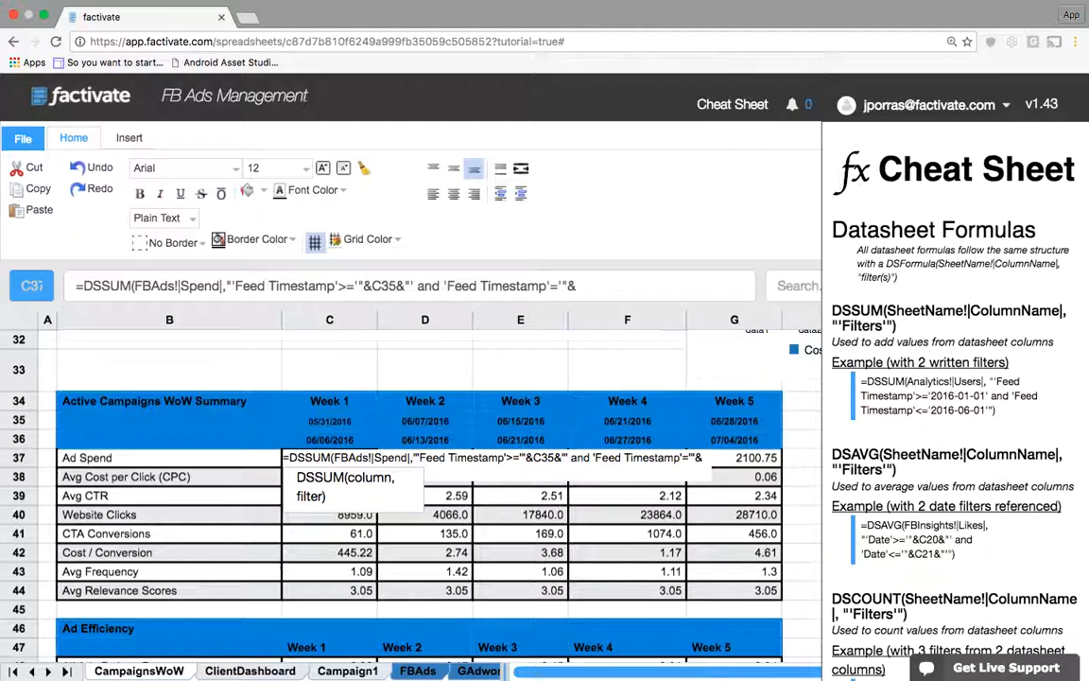
type("36")
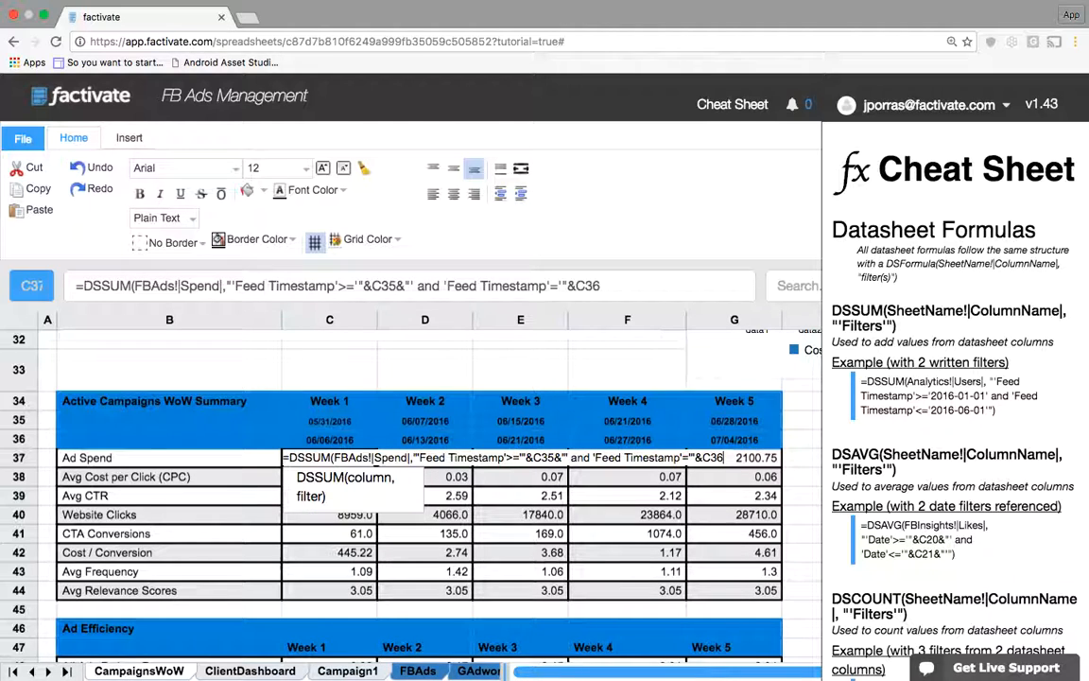
type("&\"'")
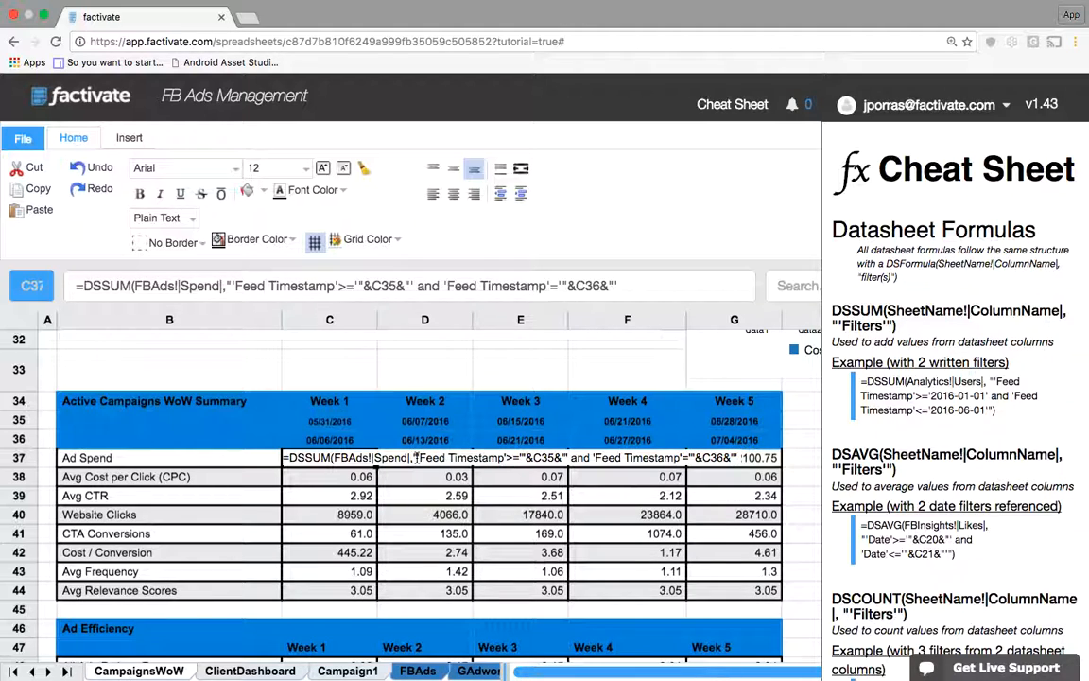
Close the filter text with a double quote and the DSSUM formula with a parenthesis, commit it and reselect C37.
type("\"")
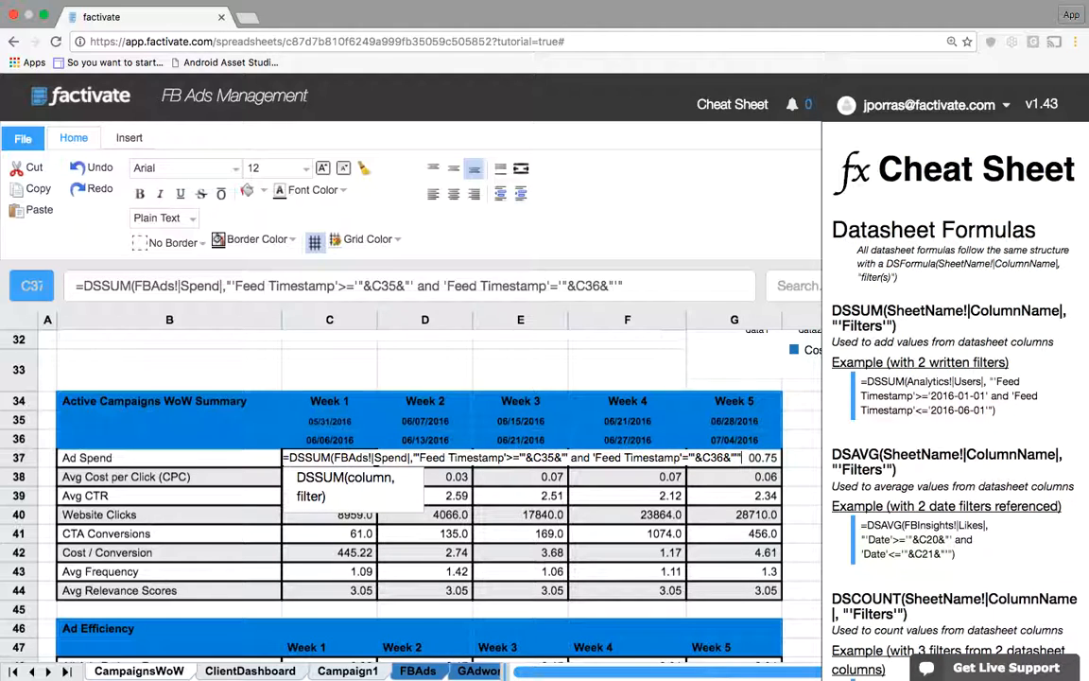
type(")")
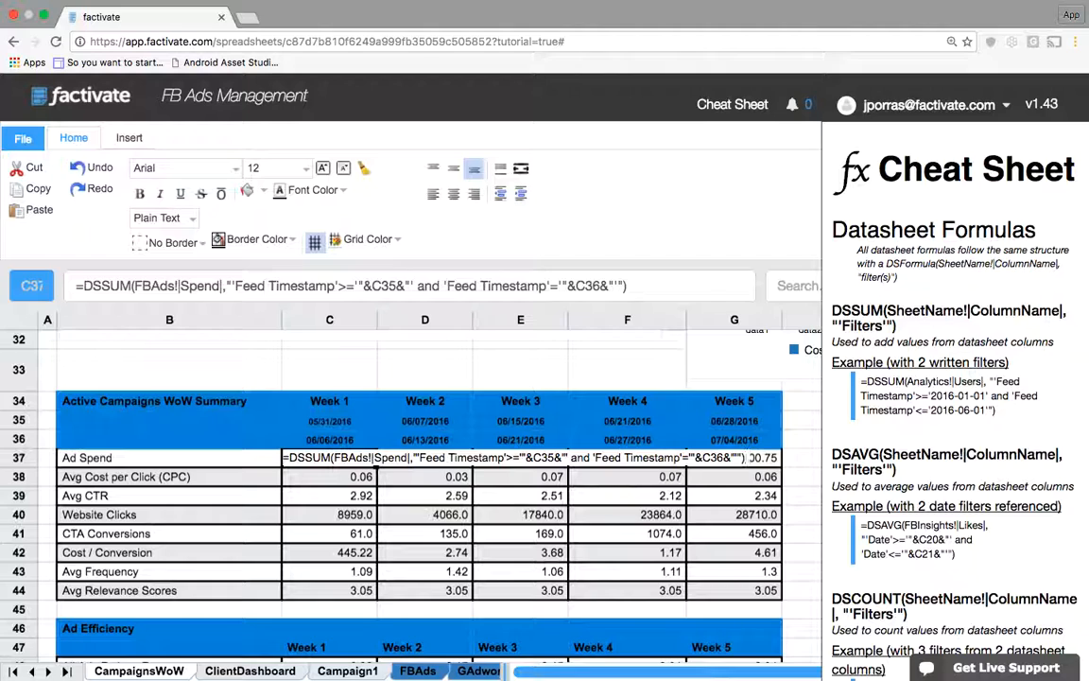
key("Return")
key("Up")
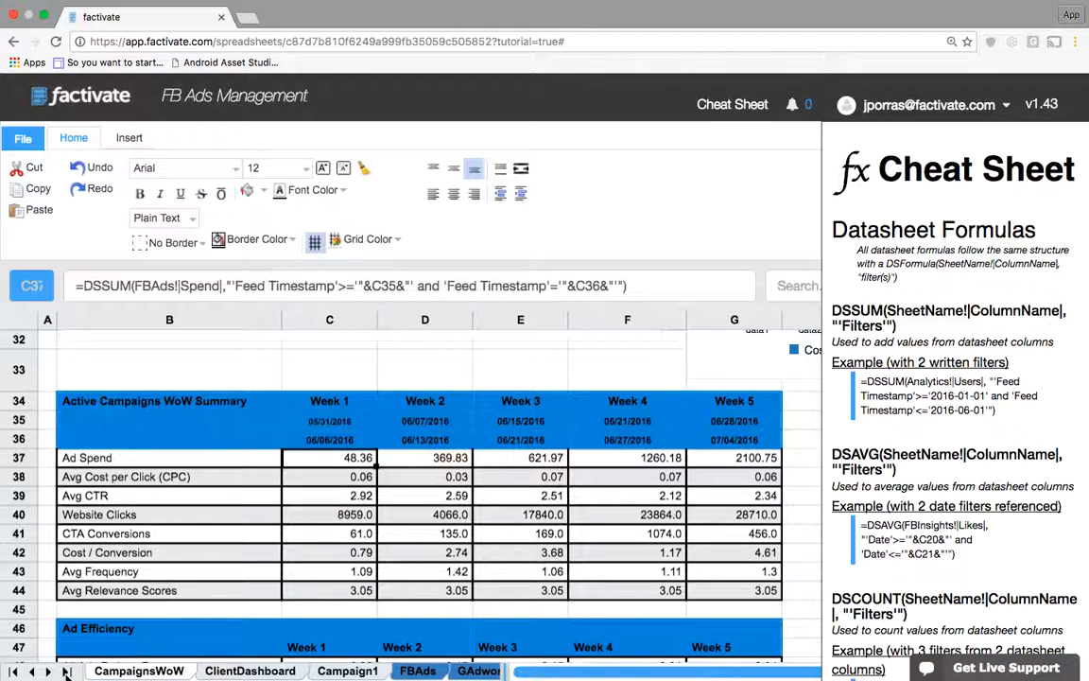
Open the Facebook Ads Feed1 datasheet among the last sheets of the workbook to view its columns.
left_click(66, 671)
left_click(48, 673)
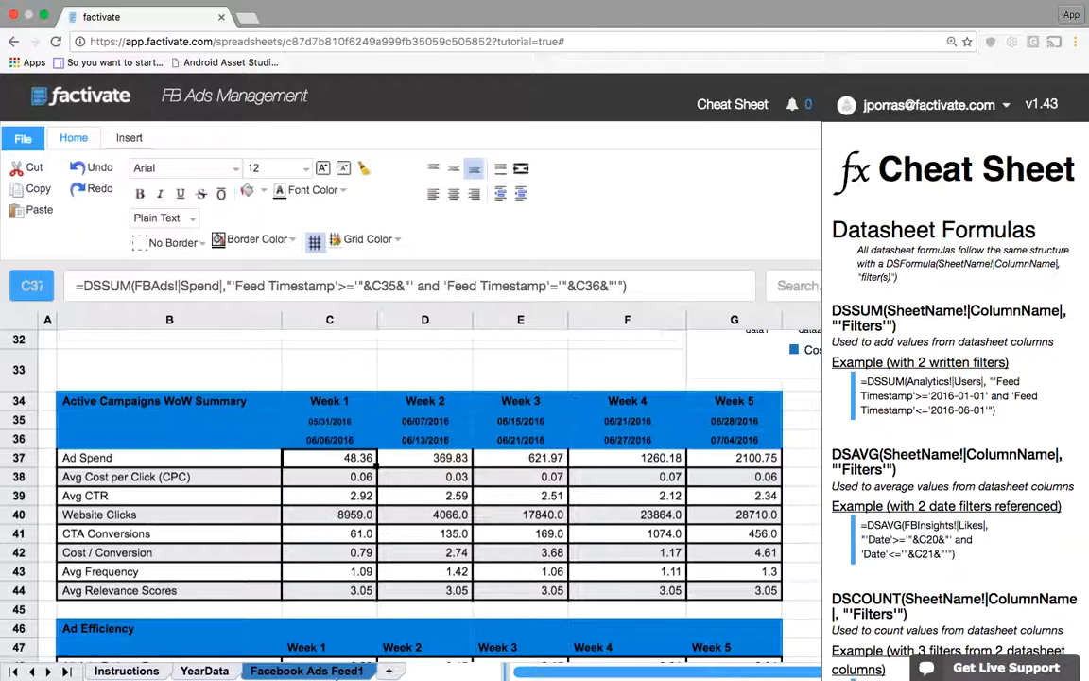
left_click(48, 673)
left_click(226, 672)
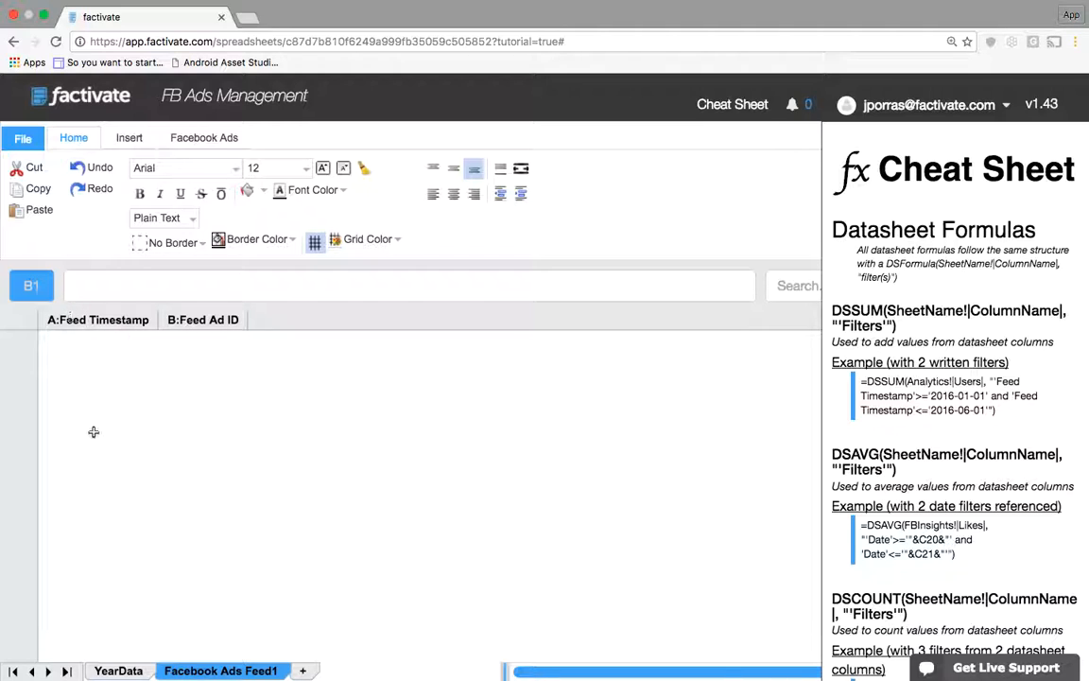
Review the Cheat Sheet section on and, or and like filters, and bring the CampaignsWoW sheet tab back into view.
left_click(33, 671)
left_click(33, 671)
left_click(33, 671)
left_click(33, 671)
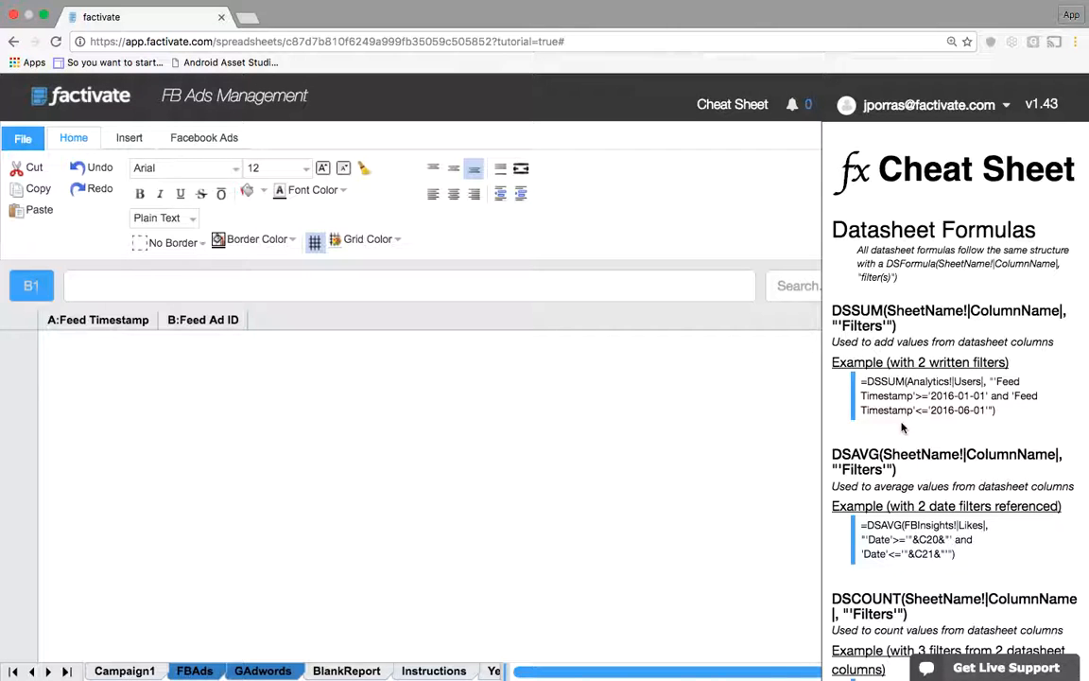
scroll(902, 428, "down", 5)
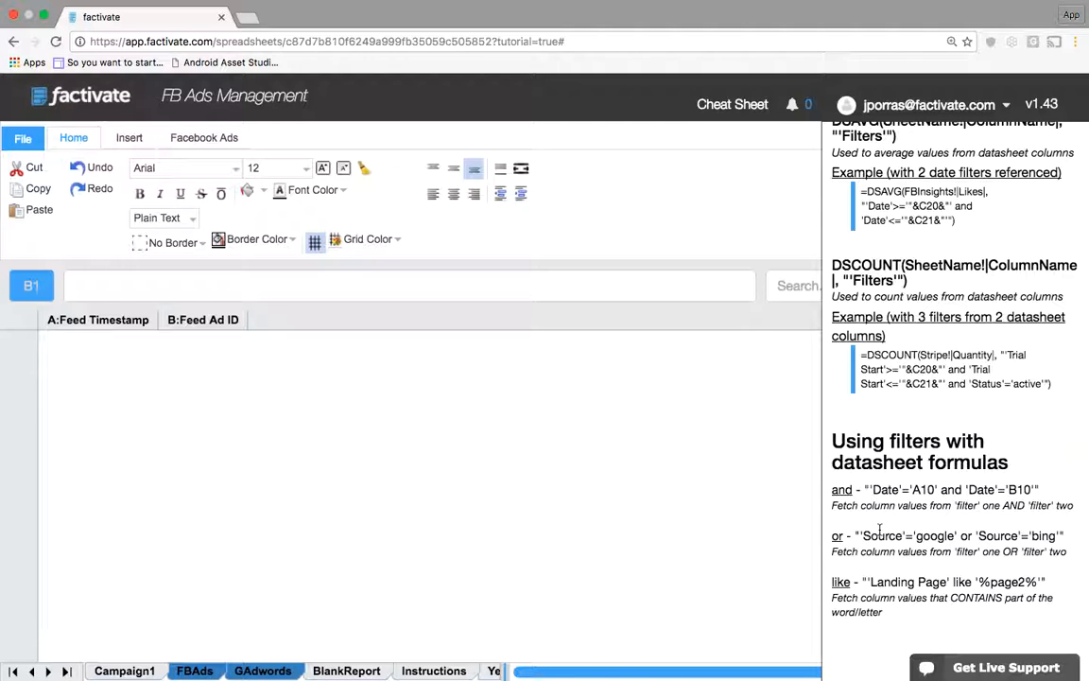
left_click(31, 672)
left_click(32, 673)
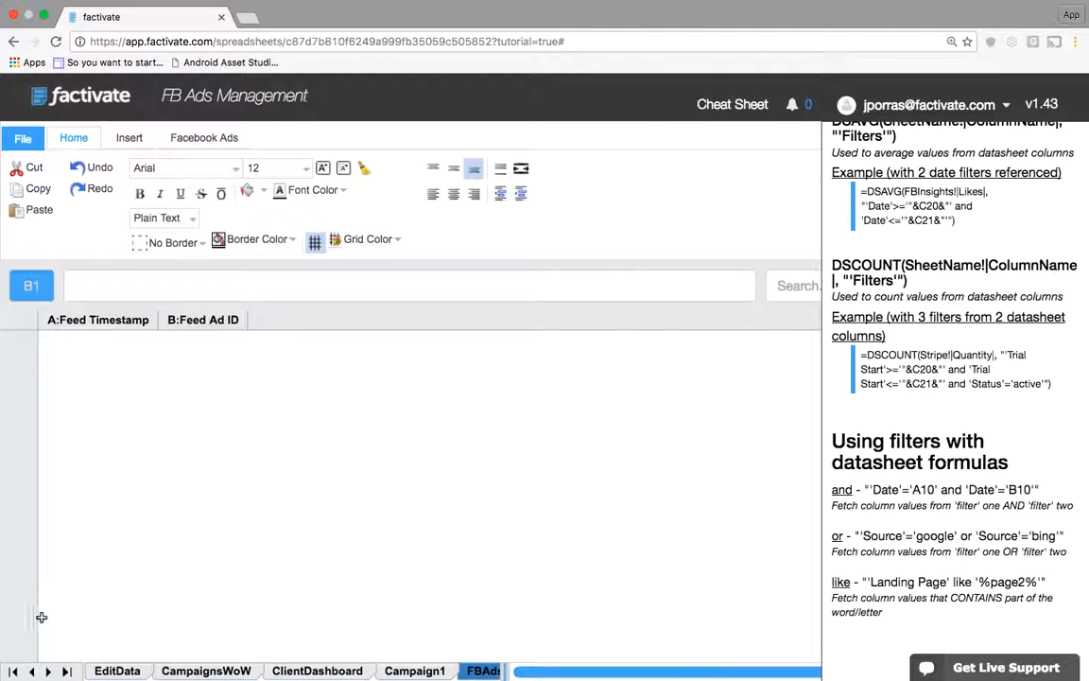